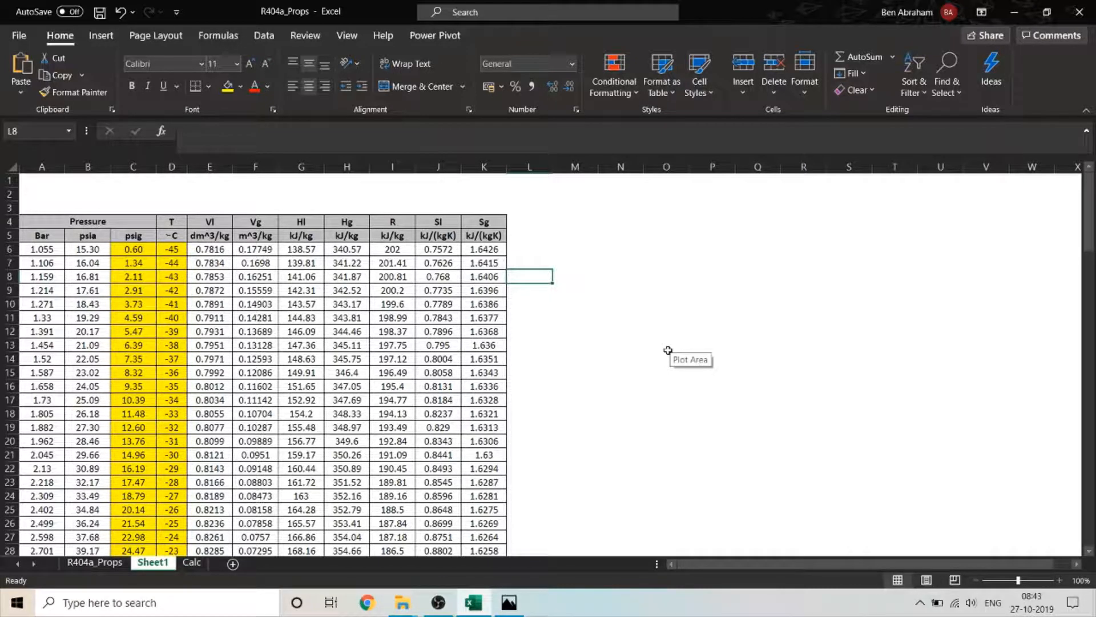
Insert a scatter chart with smooth lines and no markers from the refrigerant property table.
left_click(103, 38)
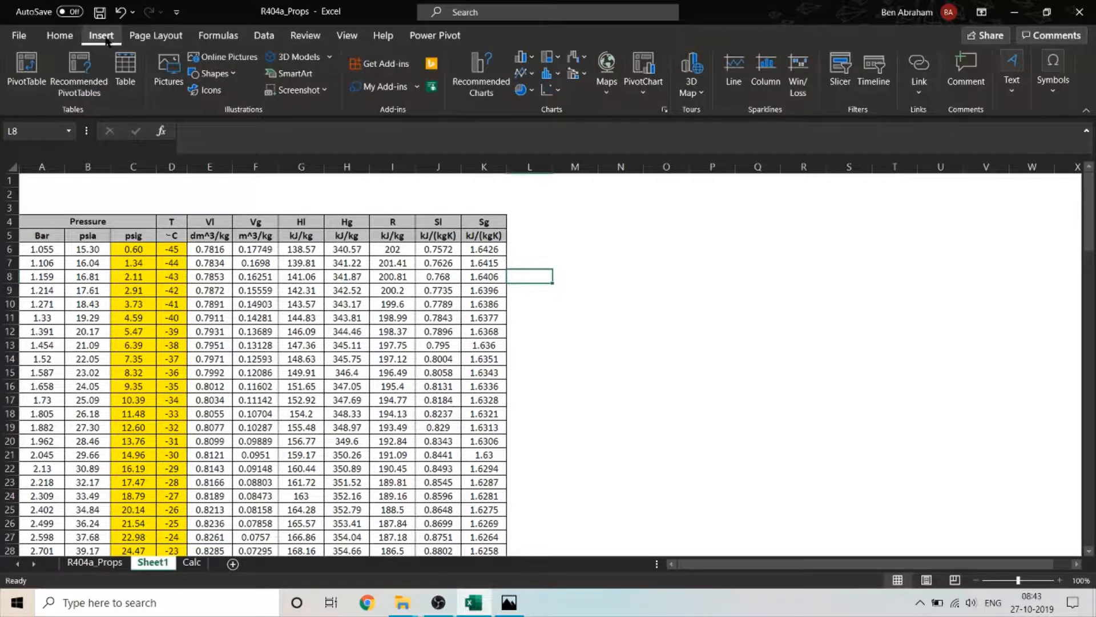
left_click(554, 96)
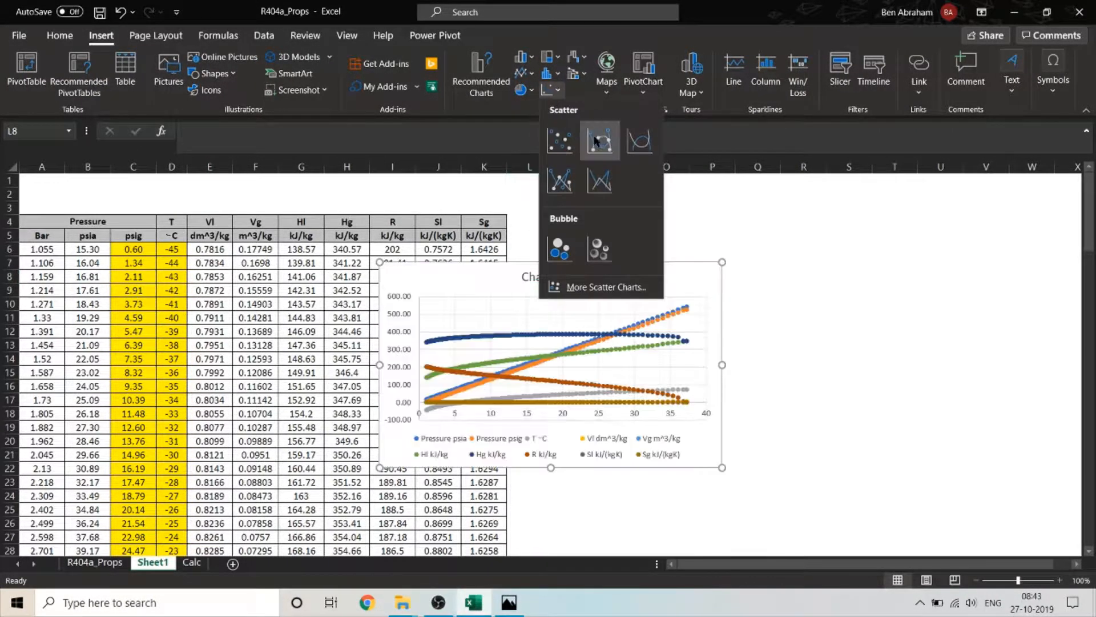
left_click(638, 142)
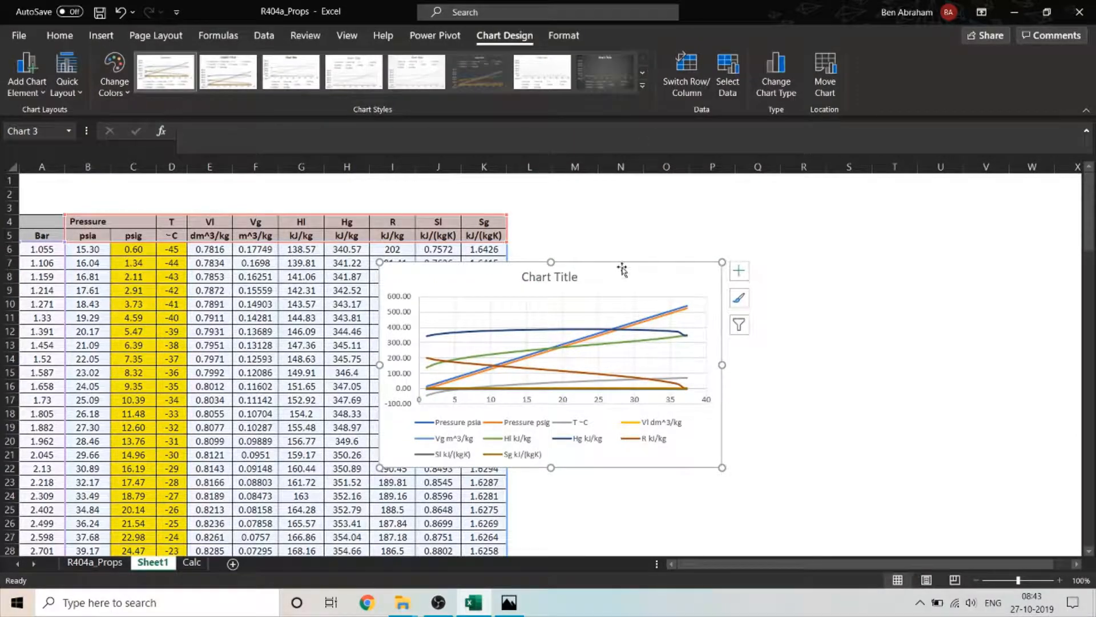
Place the new chart in the empty area beside the data table and enlarge it.
left_click_drag(622, 270, 779, 210)
left_click_drag(878, 409, 1009, 501)
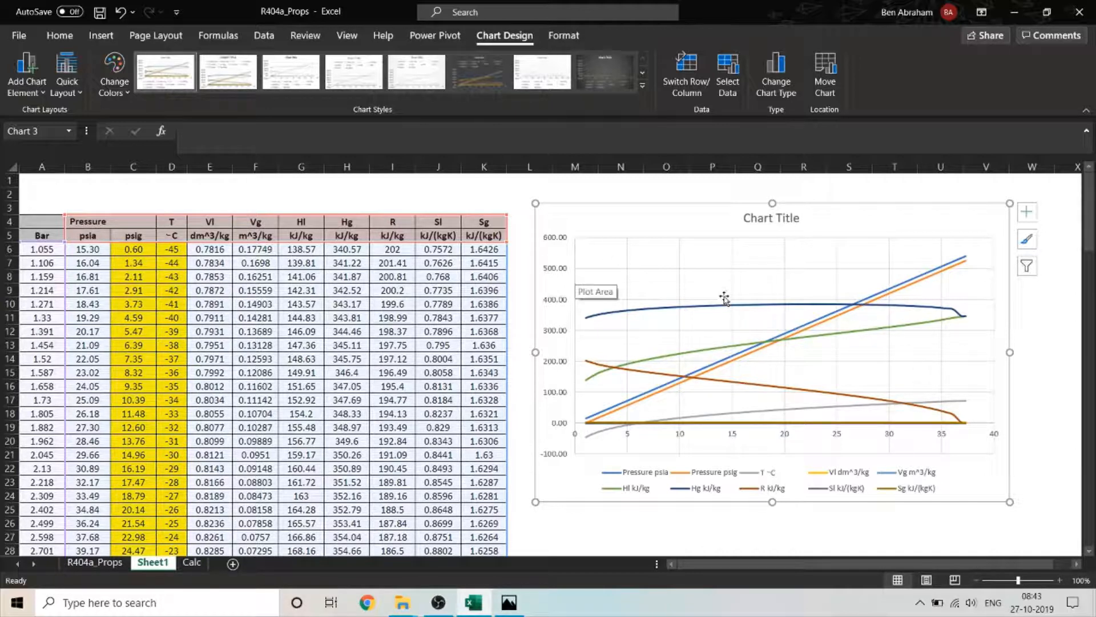
left_click_drag(682, 209, 678, 214)
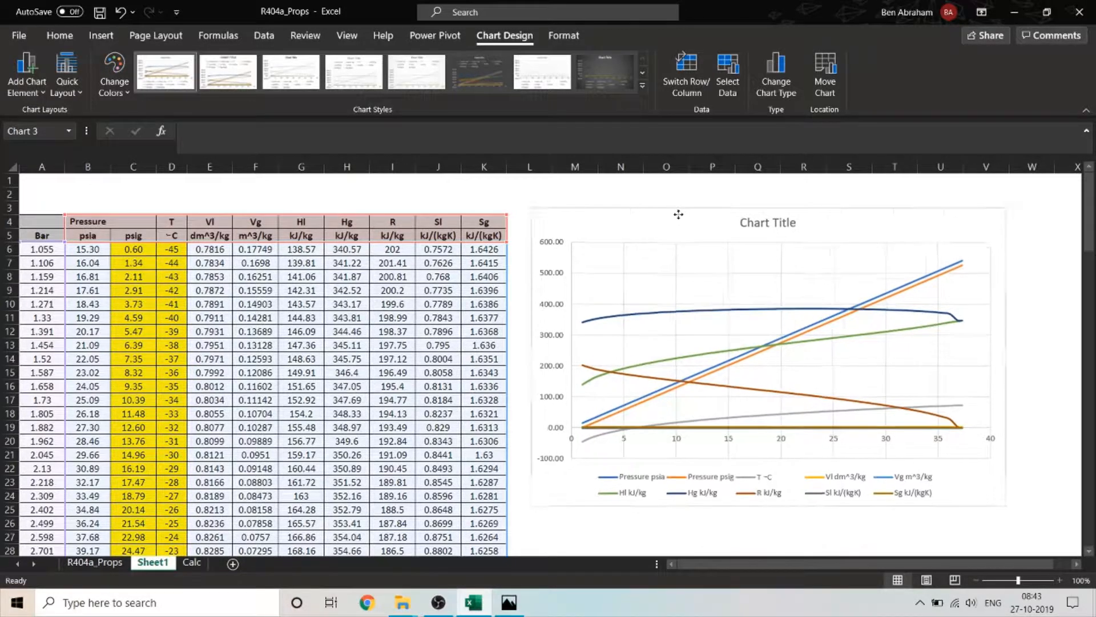
Remove all the automatically added data series from the chart's data source.
right_click(692, 293)
left_click(753, 397)
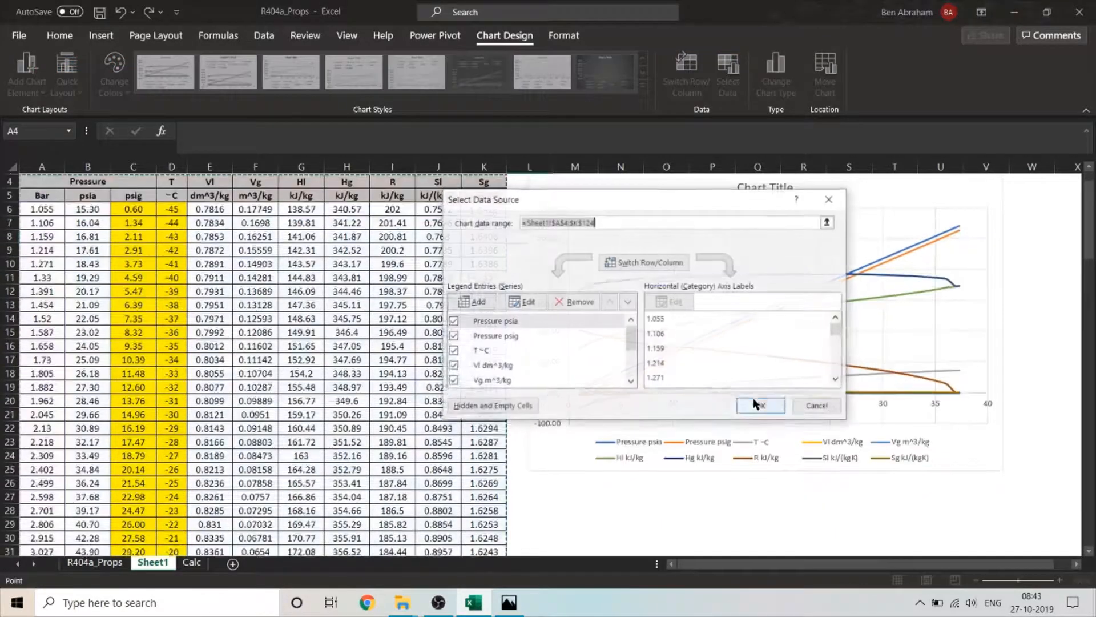
left_click(571, 305)
left_click(571, 305)
left_click(571, 306)
left_click(571, 305)
left_click(571, 306)
left_click(571, 305)
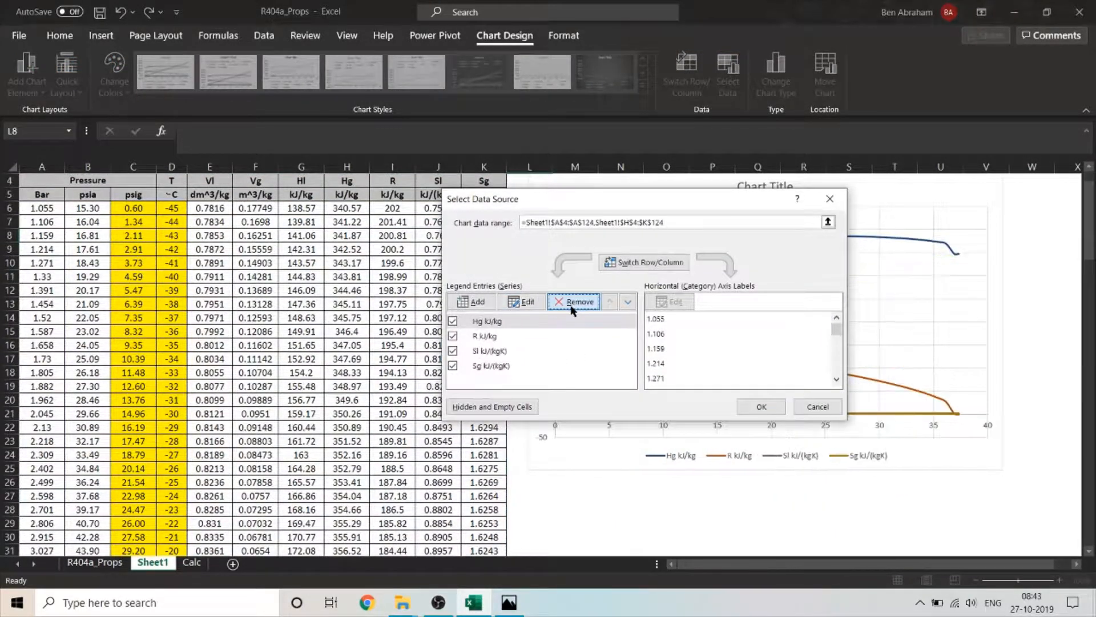
left_click(573, 302)
left_click(573, 303)
left_click(572, 303)
left_click(572, 303)
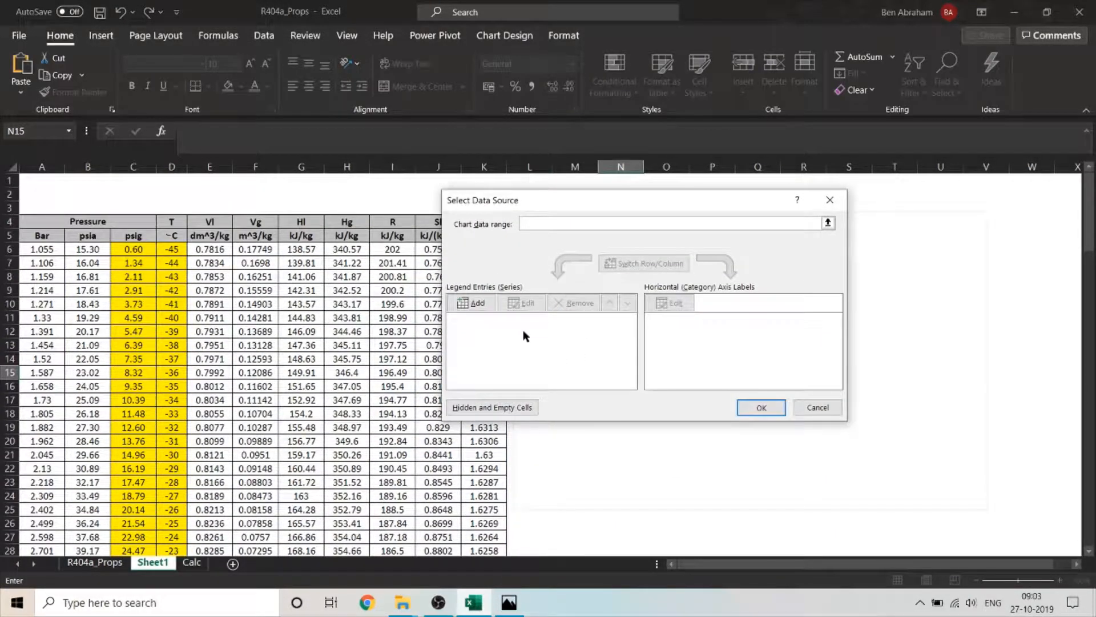
Add a series named "P-T Characteristics" with the psig pressures in C6:C124 as its X values.
left_click(487, 303)
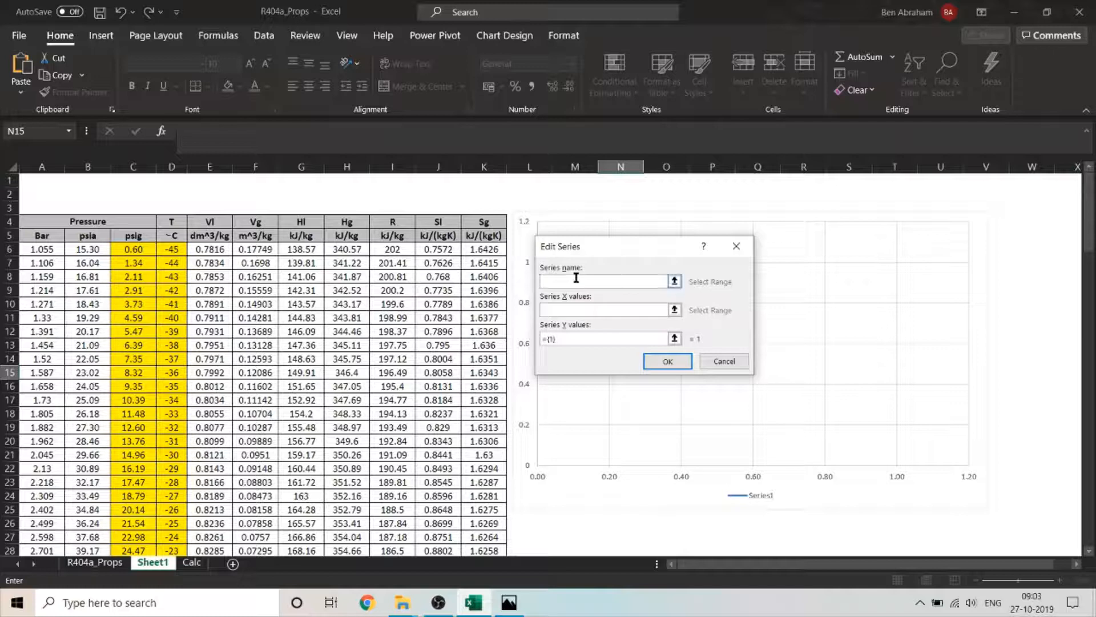
type("P-T Characteristics")
left_click(674, 309)
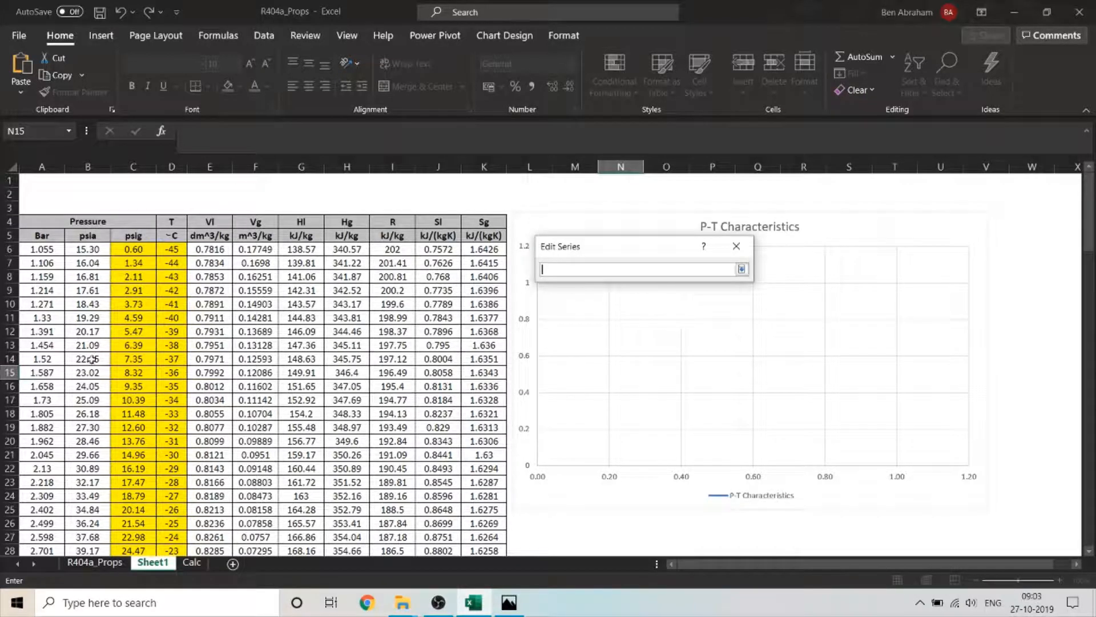
left_click(141, 249)
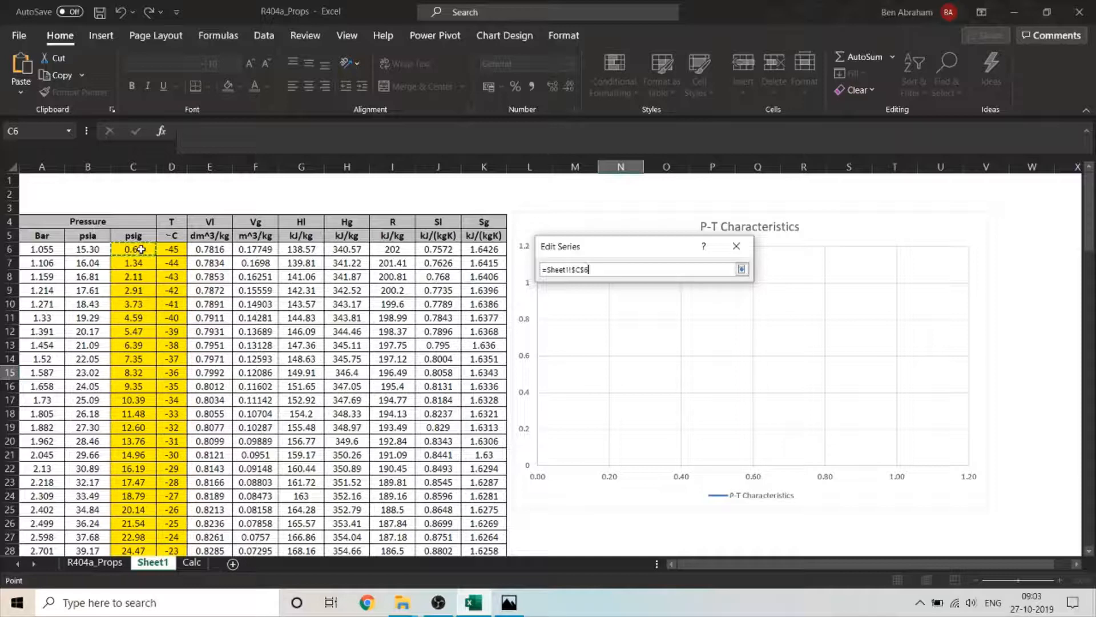
key("ctrl+shift+Down")
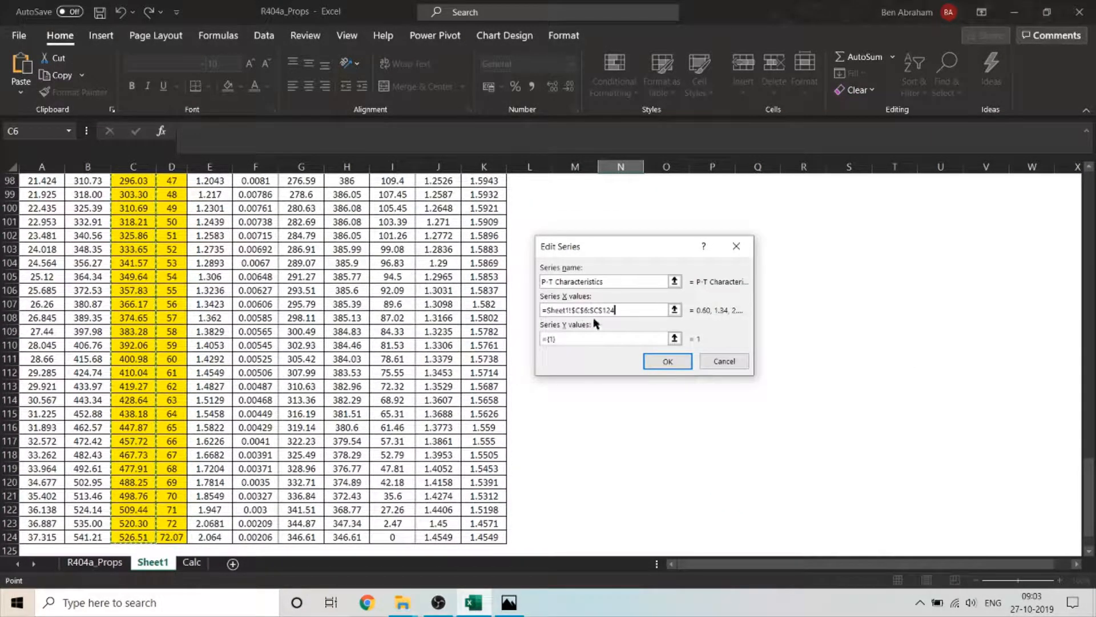
Set the series' Y values to the temperatures in D6:D124 and apply the data source changes.
left_click(675, 339)
left_click_drag(1089, 481, 1091, 180)
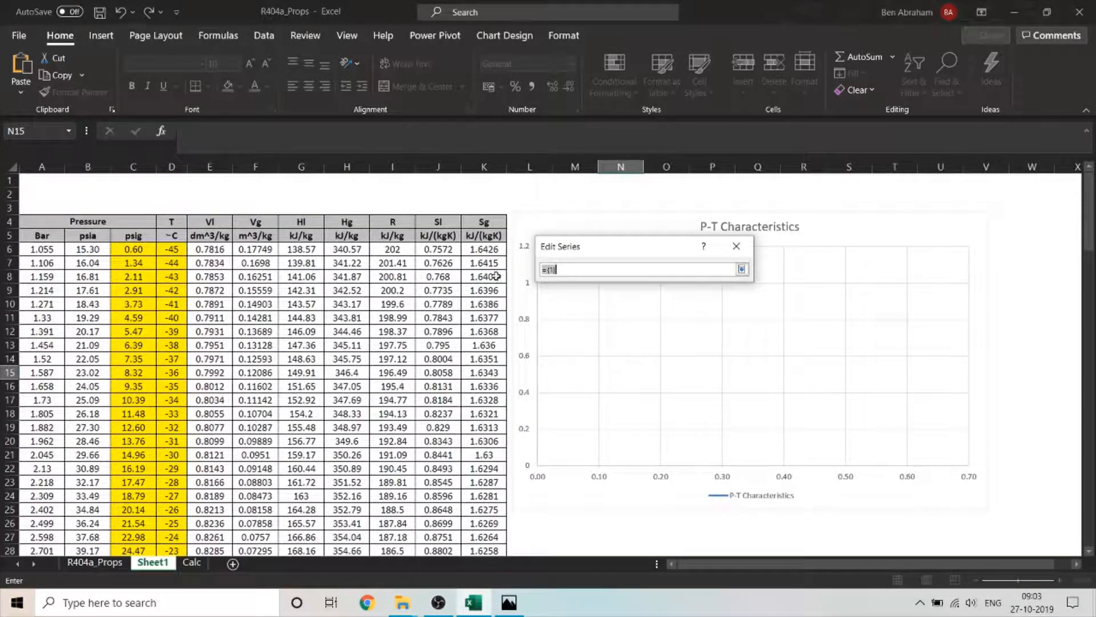
left_click(175, 250)
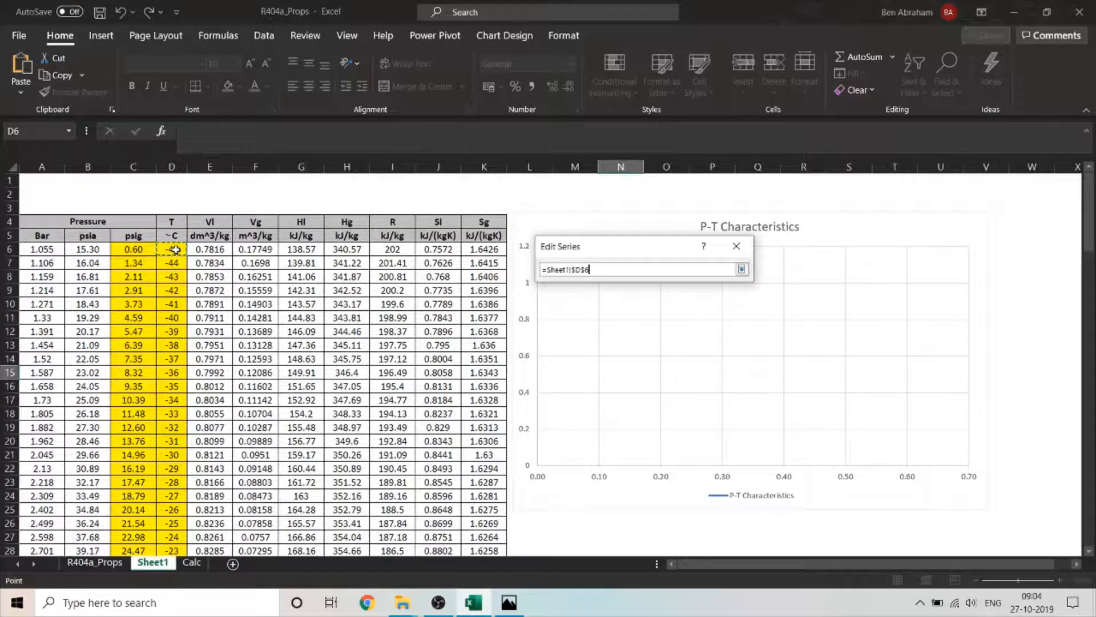
key("ctrl+shift+Down")
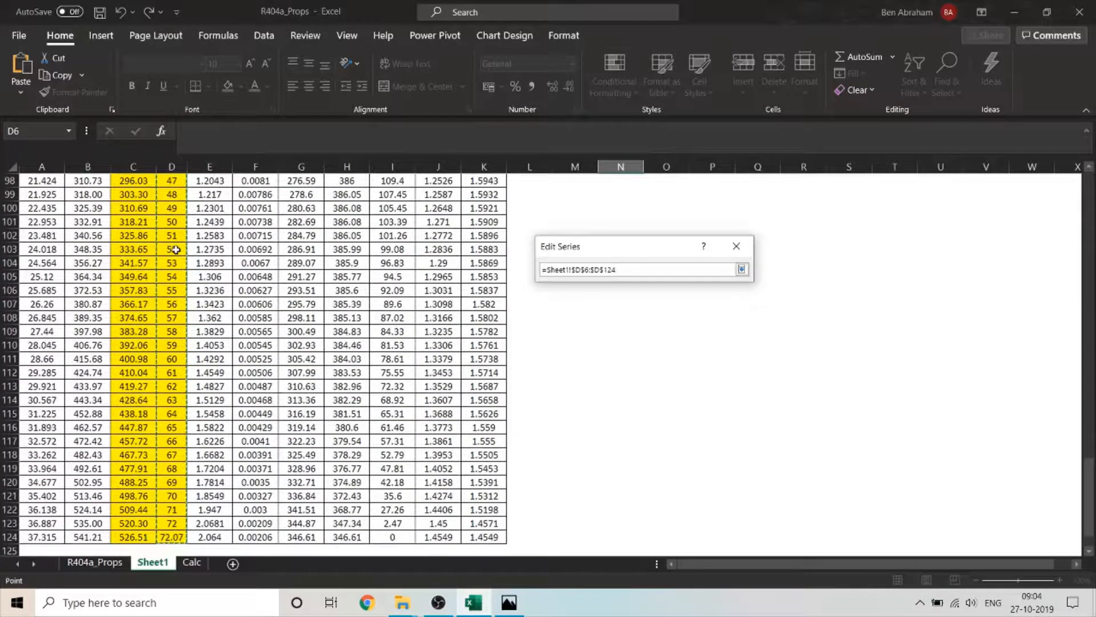
key("Return")
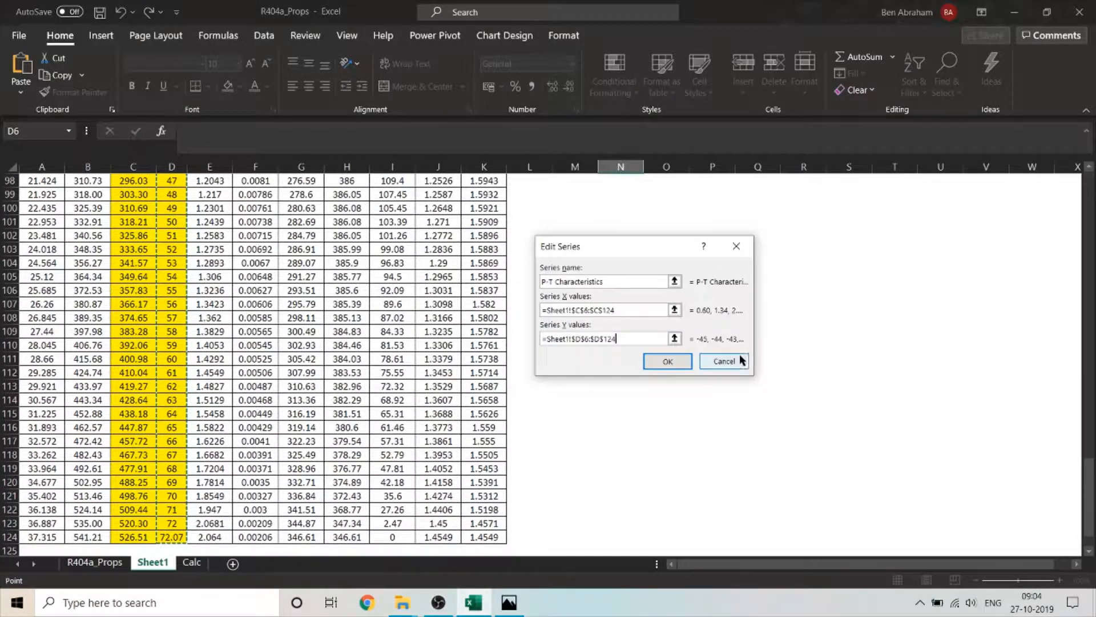
left_click(679, 360)
left_click(774, 407)
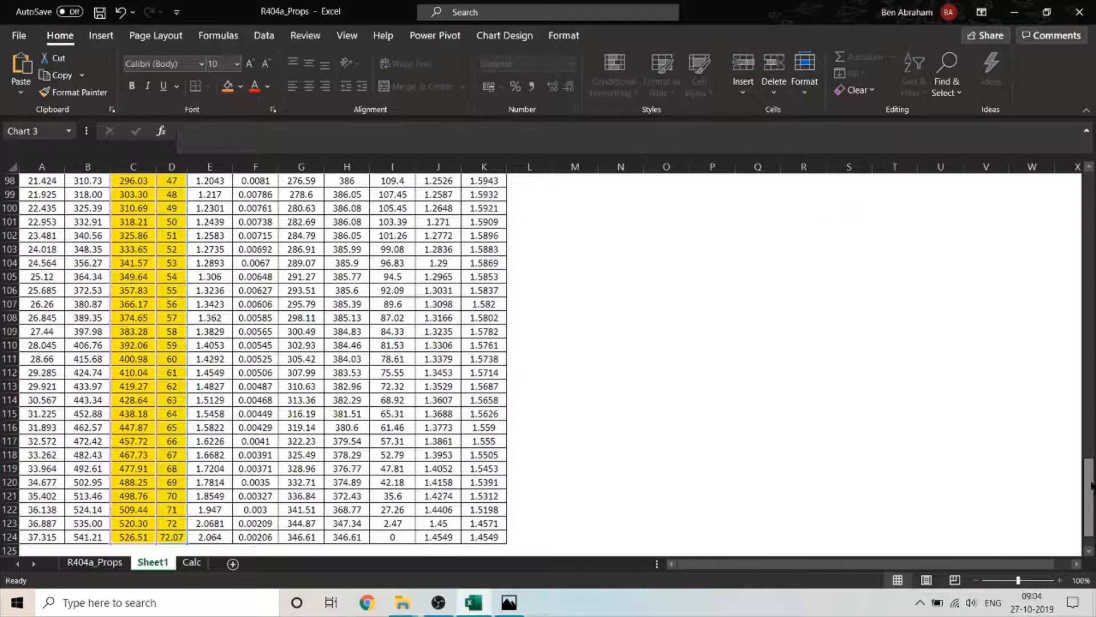
left_click_drag(1090, 482, 1090, 177)
left_click(1040, 334)
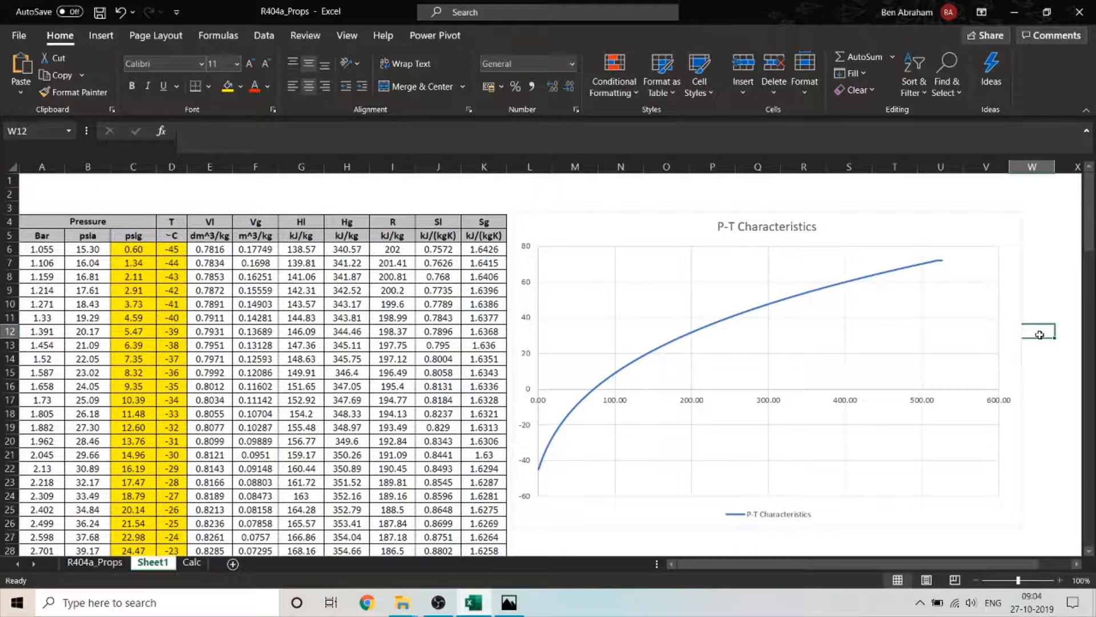
Add a trendline to the P-T Characteristics curve and move the chart over the data table.
left_click(794, 298)
right_click(794, 296)
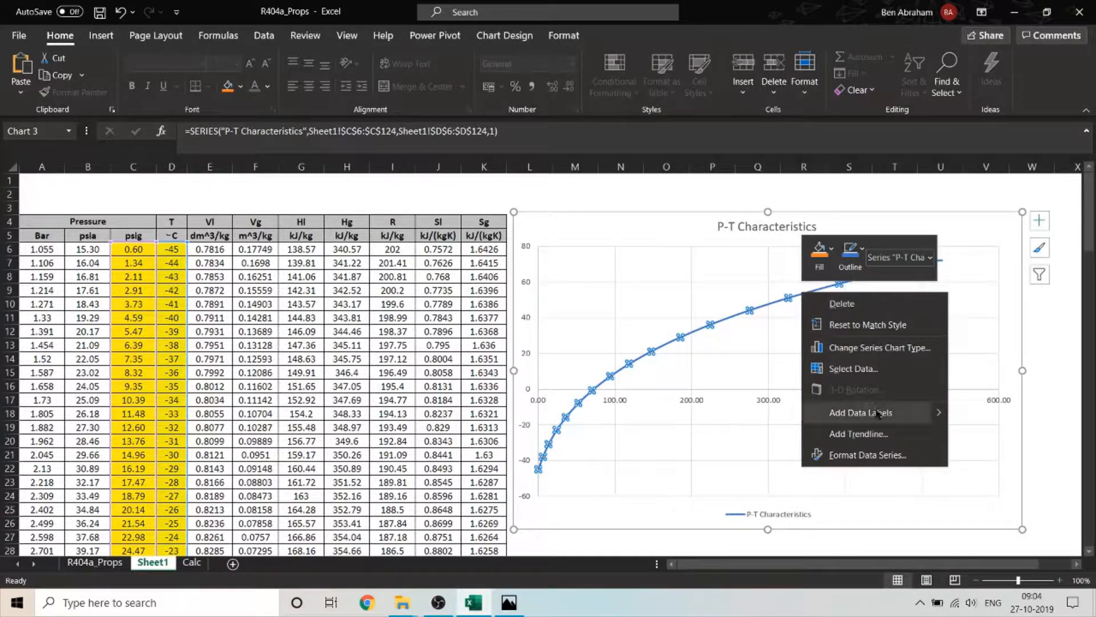
right_click(732, 321)
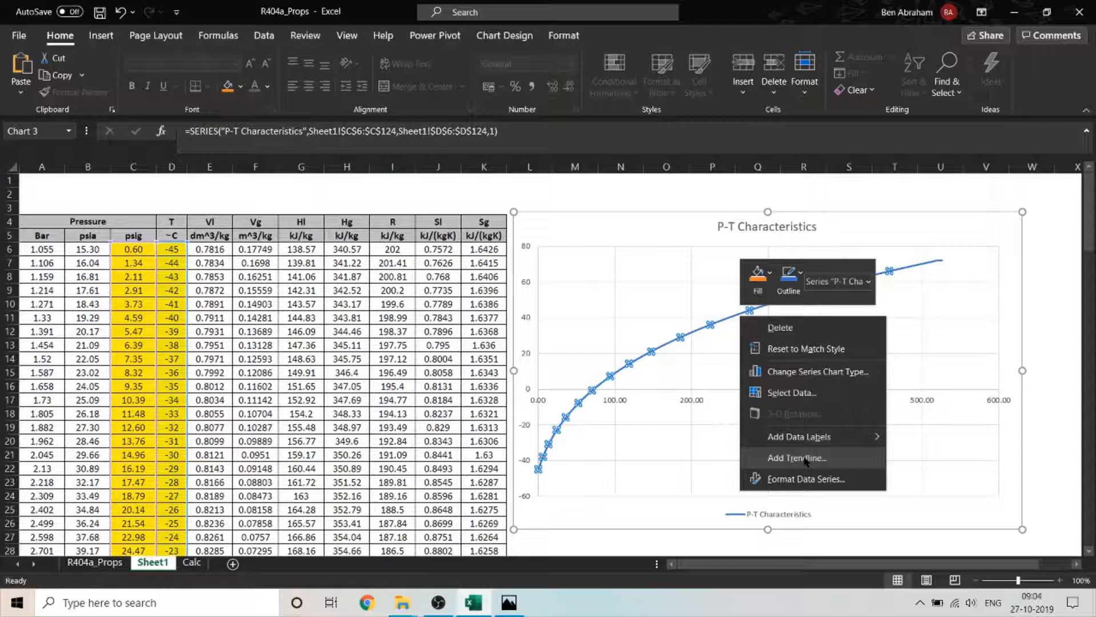
left_click(799, 458)
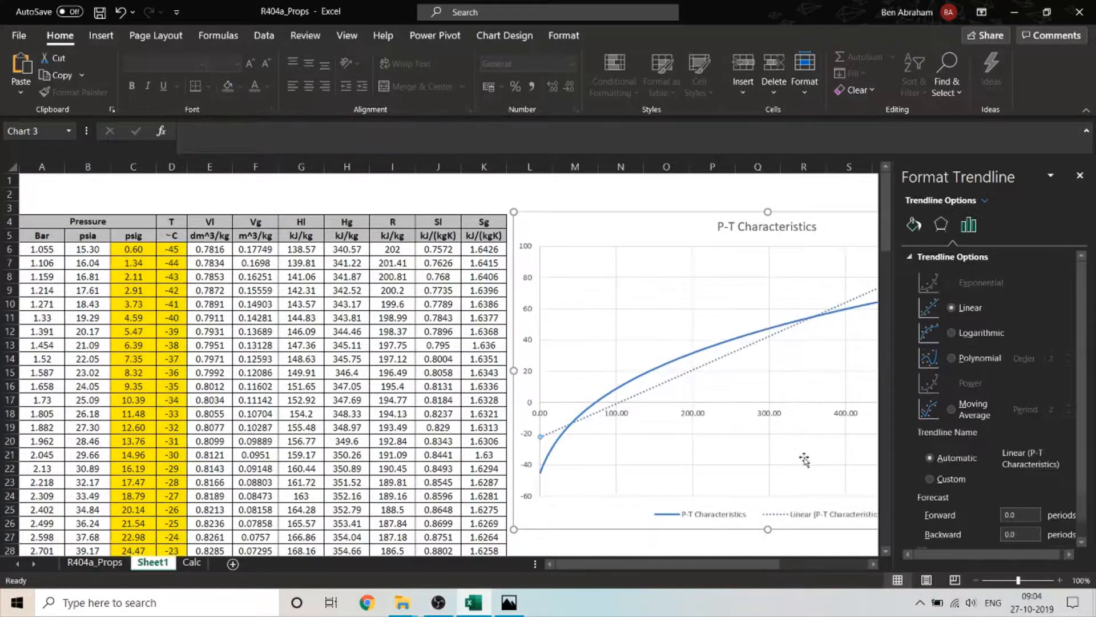
left_click_drag(618, 215, 250, 213)
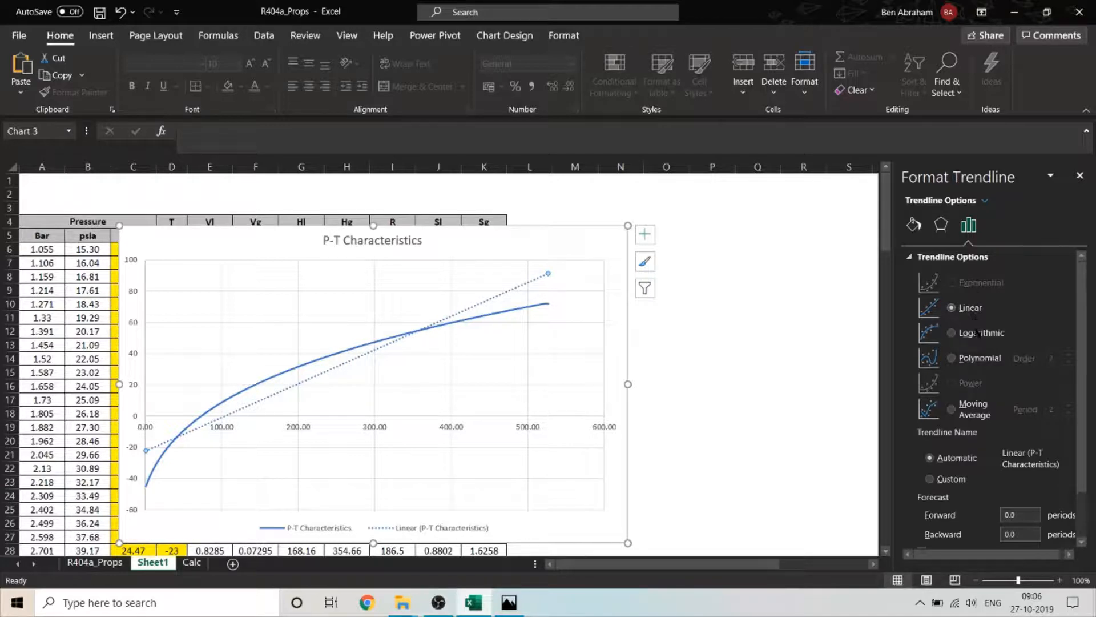
Try a logarithmic trendline, and switch the trendline type to polynomial of order 6.
left_click(952, 333)
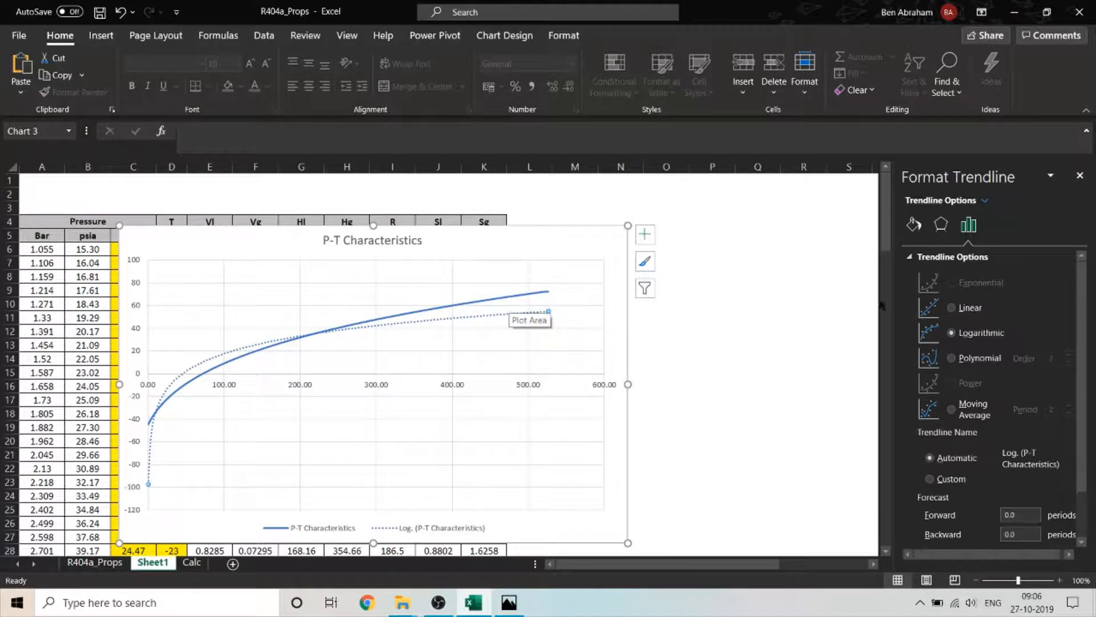
left_click(952, 359)
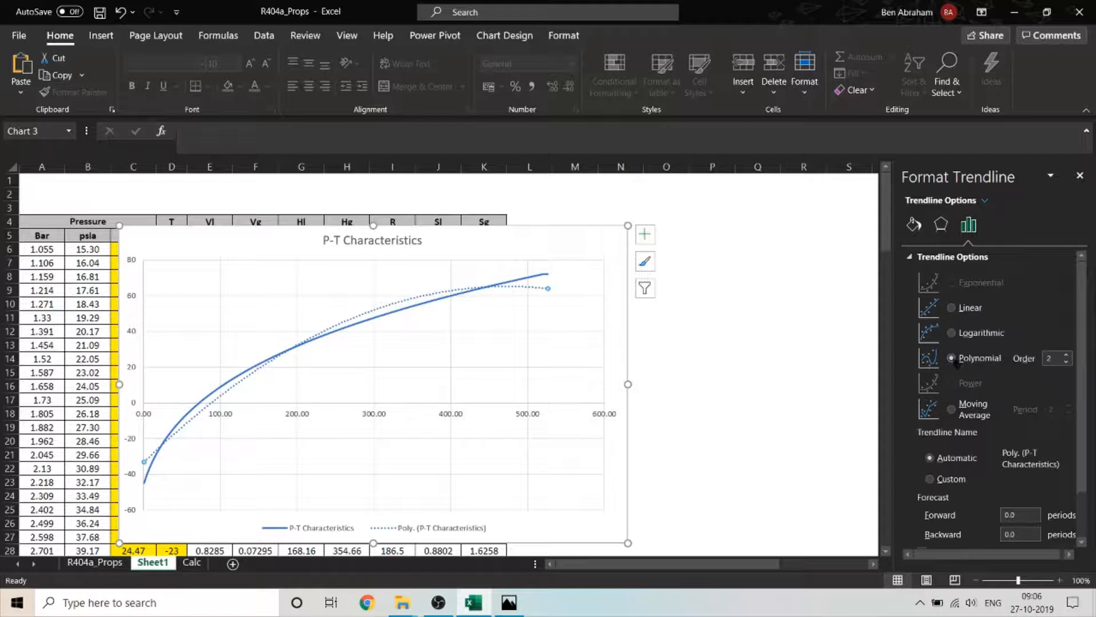
left_click(1067, 355)
left_click(1066, 355)
left_click(1067, 356)
left_click(1066, 355)
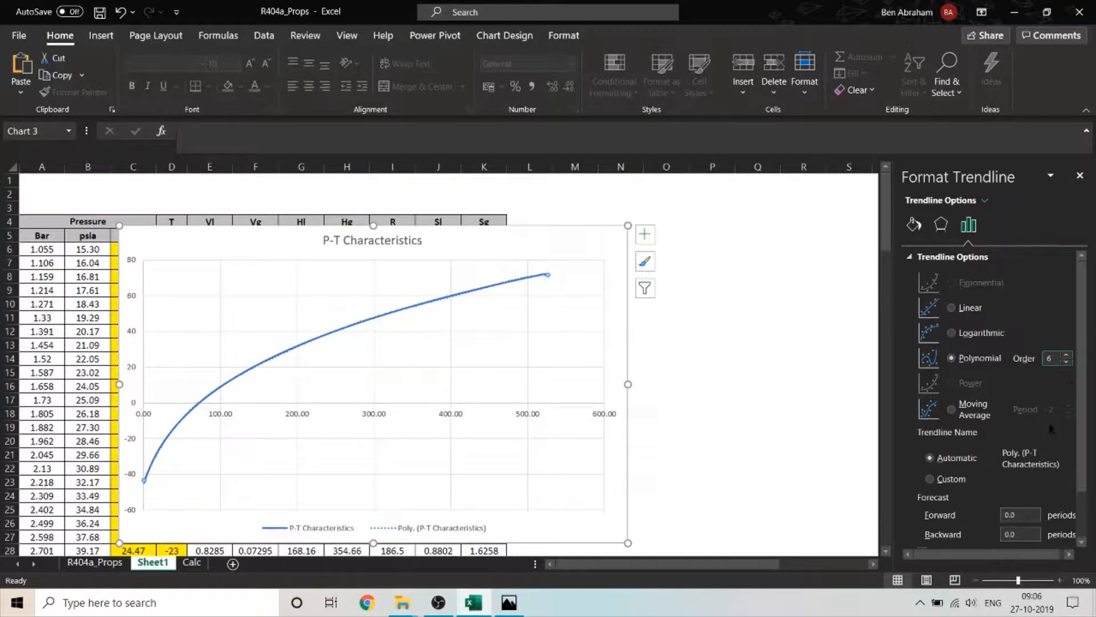
Display the trendline equation and R-squared value on the chart and move their label to the plot area's upper-left corner.
scroll(1082, 475, "down", 3)
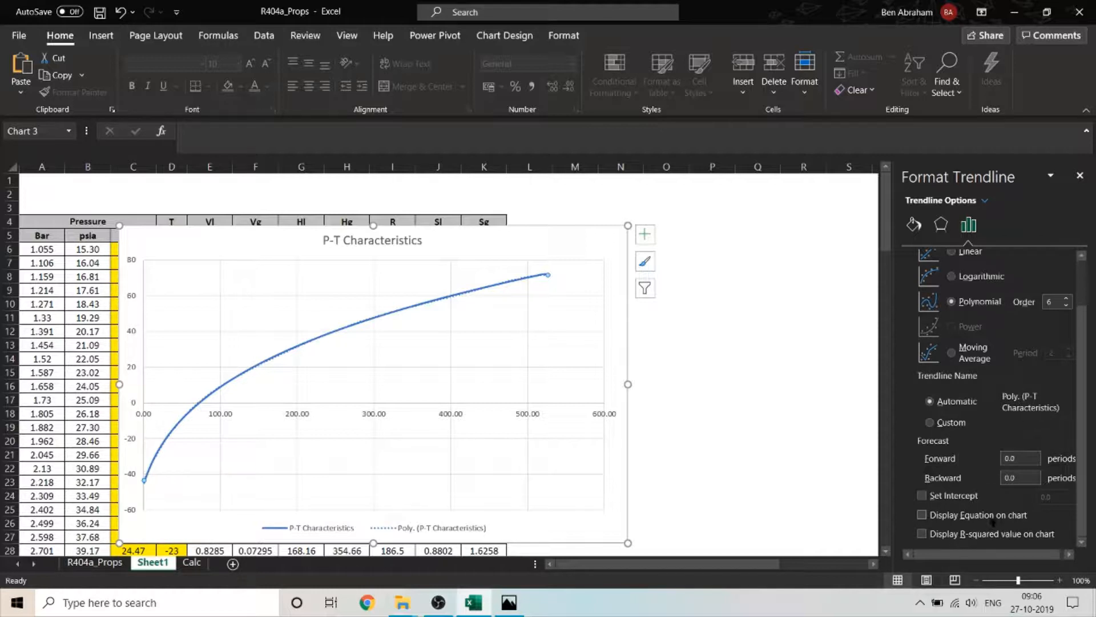
left_click(922, 515)
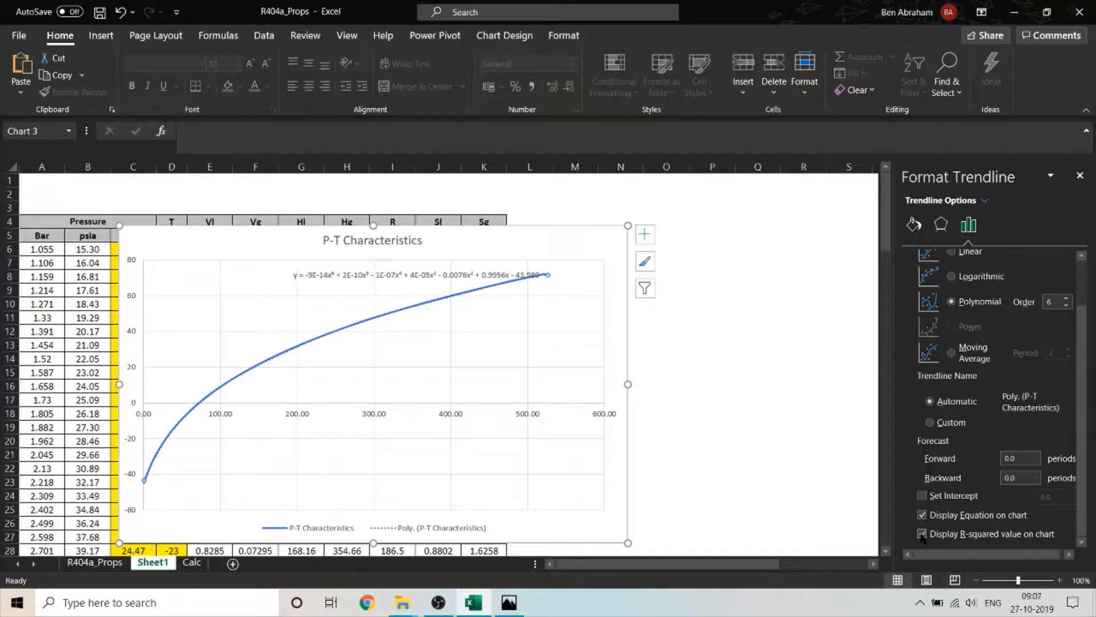
left_click(426, 280)
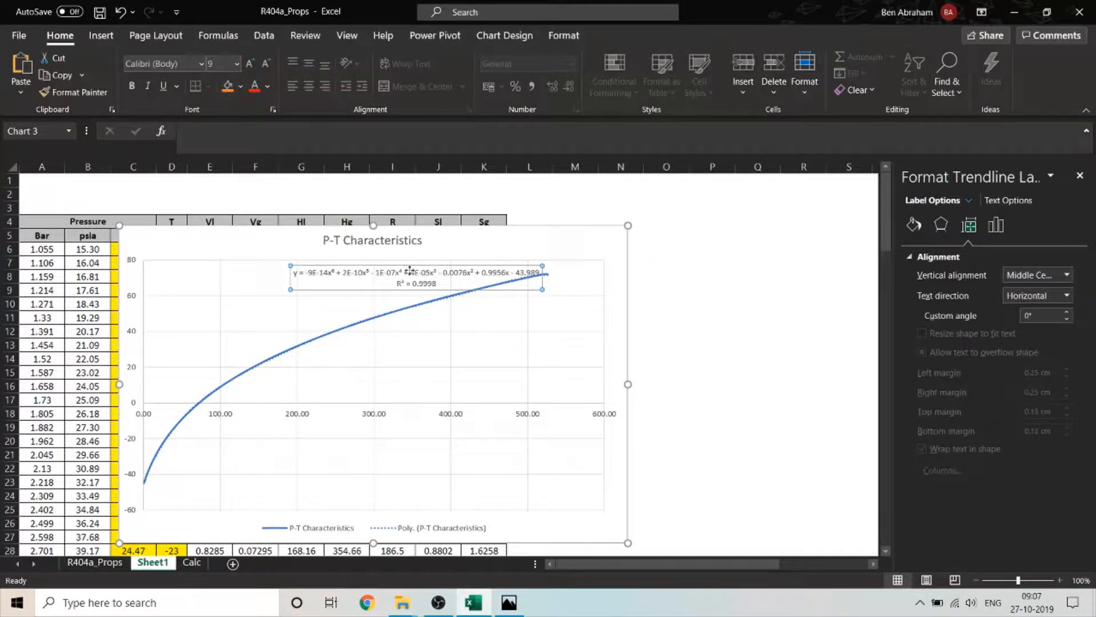
left_click_drag(410, 270, 271, 270)
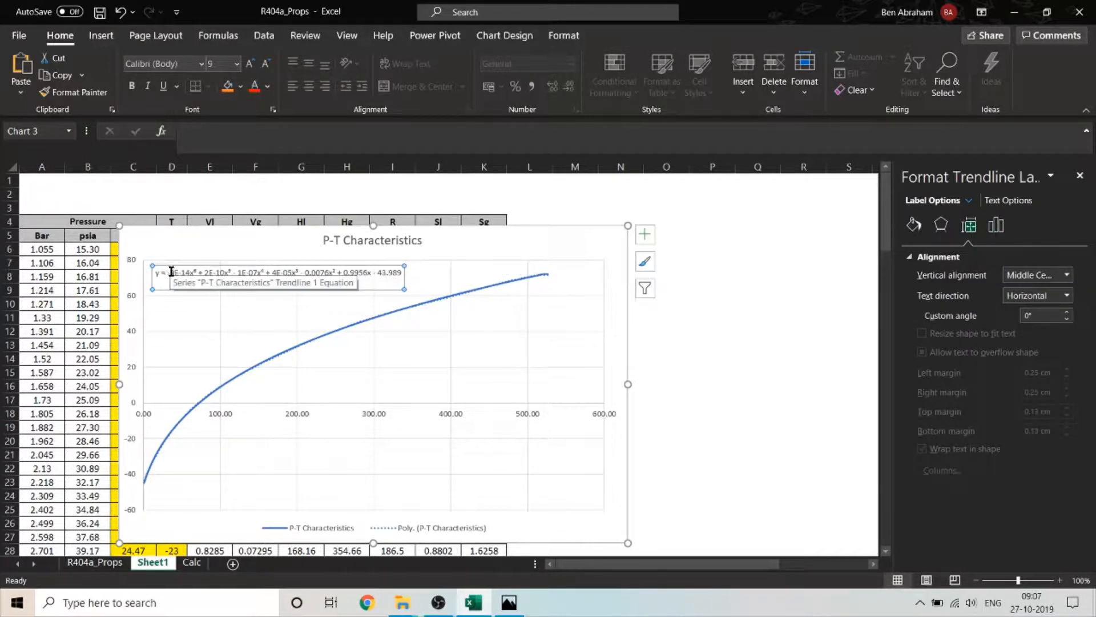
left_click_drag(171, 271, 402, 272)
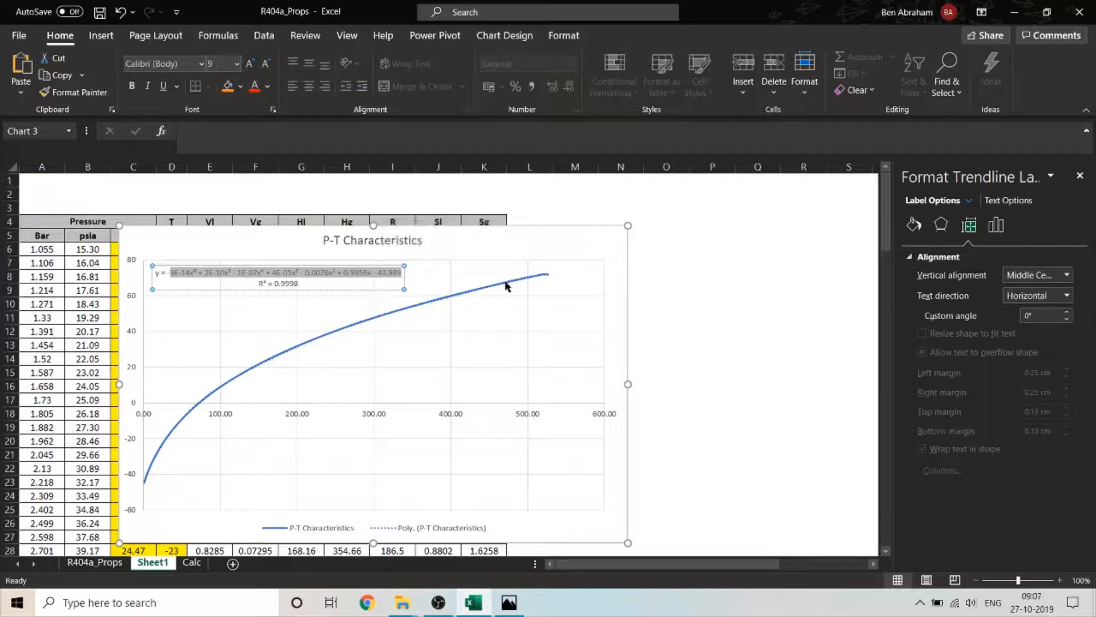
left_click_drag(259, 283, 297, 287)
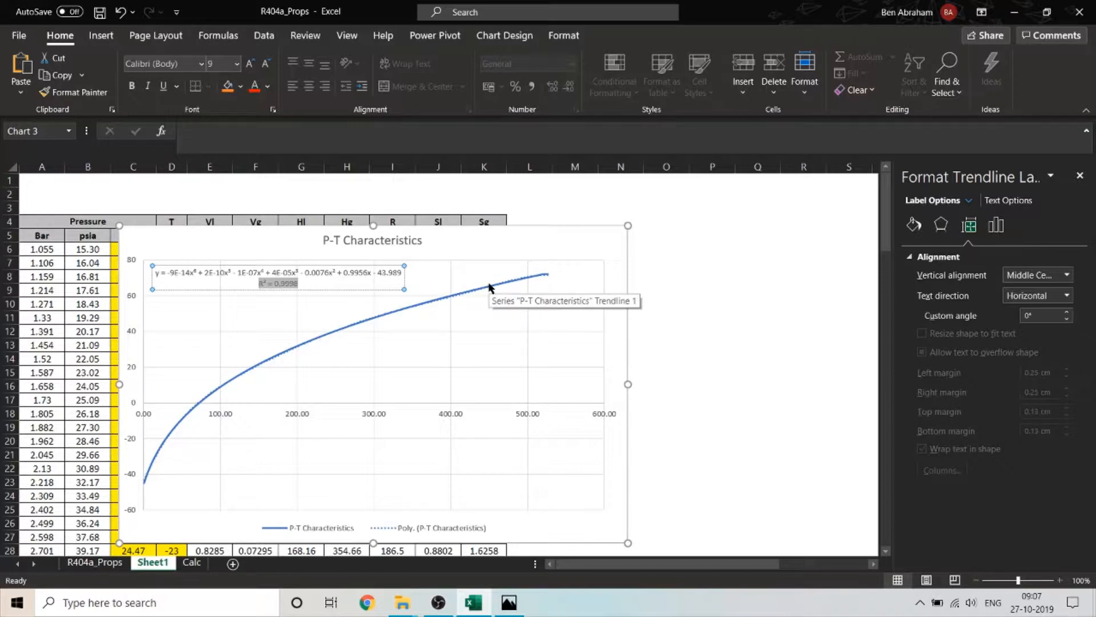
Set the number format category of the trendline equation label to Text.
left_click(334, 268)
right_click(334, 268)
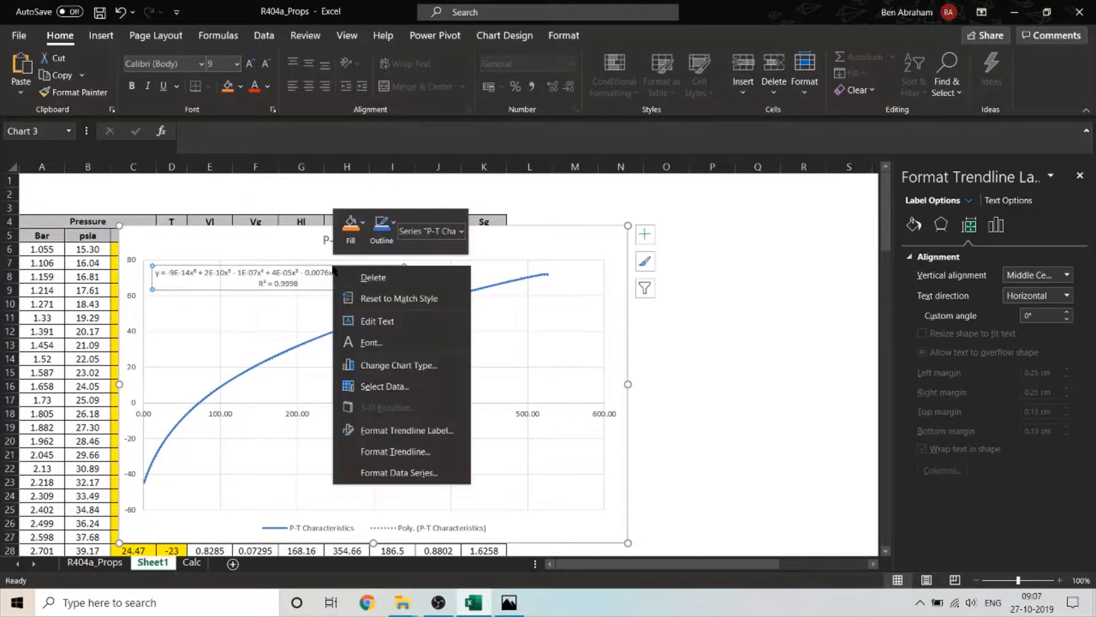
left_click(403, 430)
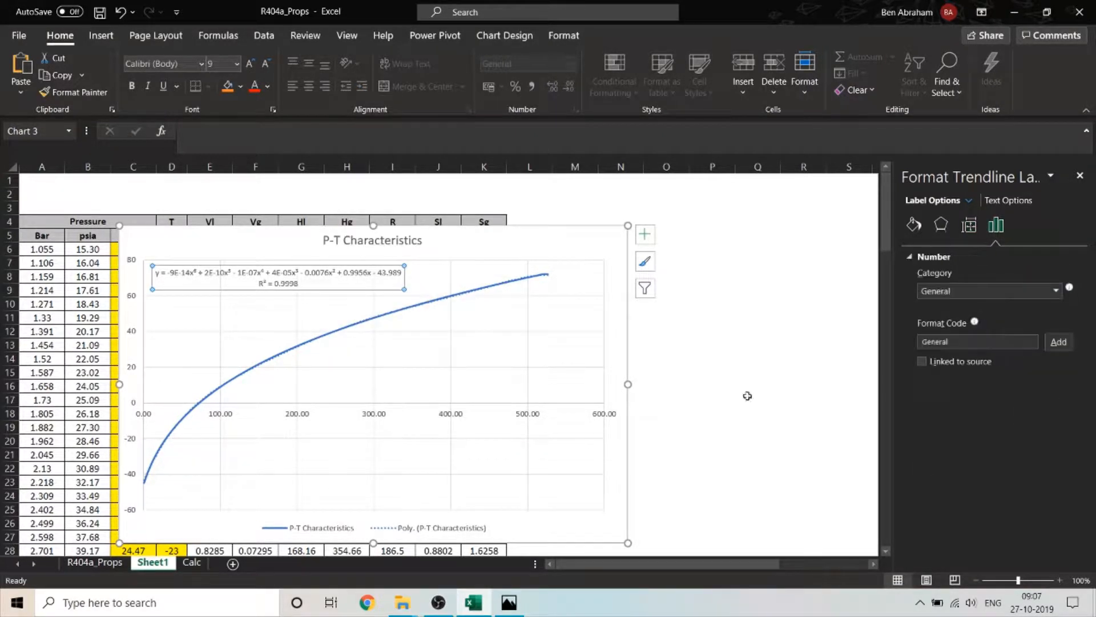
left_click(1056, 291)
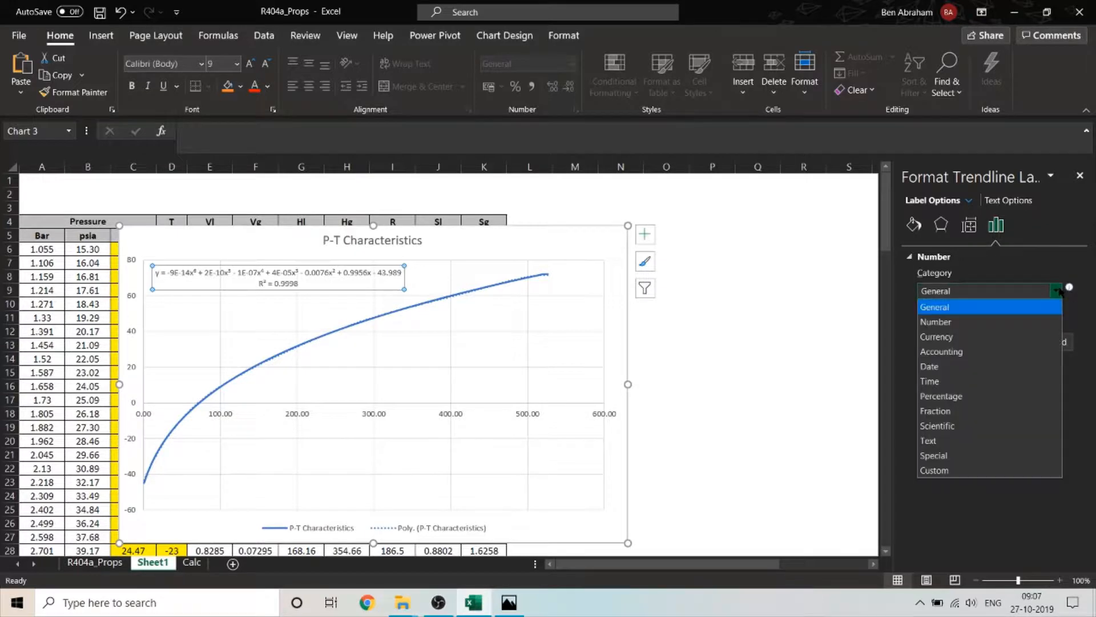
left_click(999, 441)
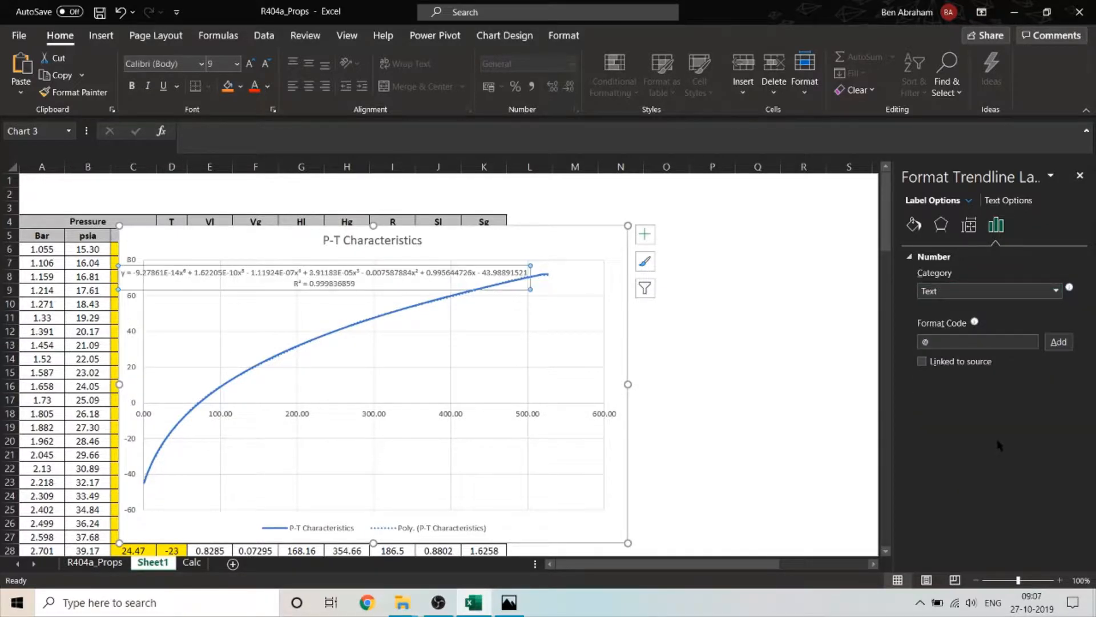
Close the trendline label formatting and shift the equation label toward the horizontal centre of the plot area in the P-T Characteristics chart.
left_click(1080, 175)
left_click(377, 262)
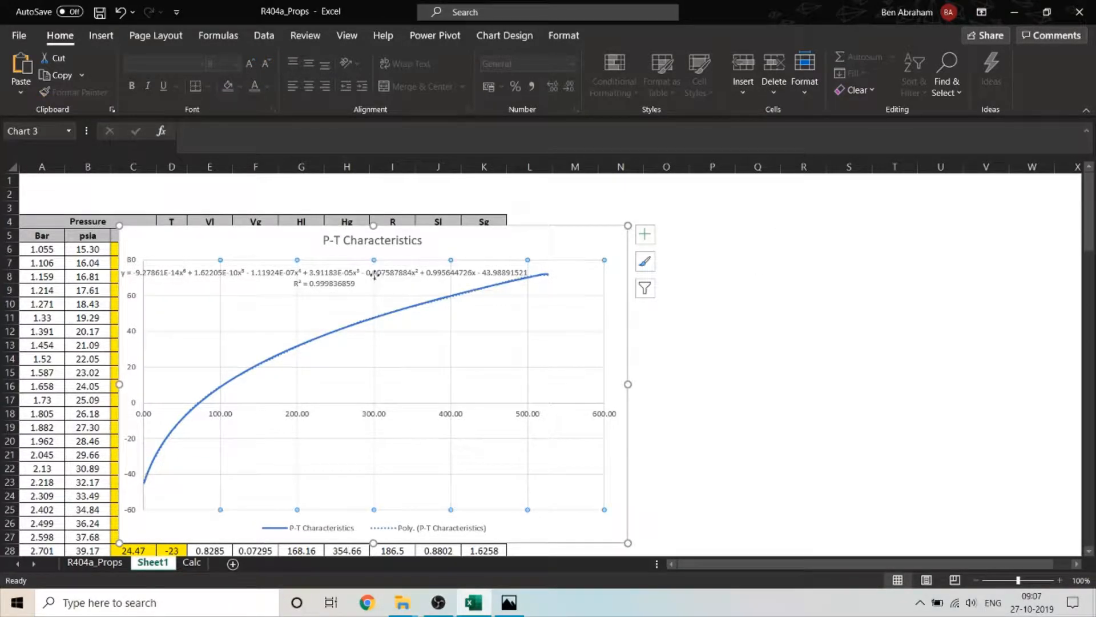
left_click(374, 271)
left_click_drag(355, 266, 396, 271)
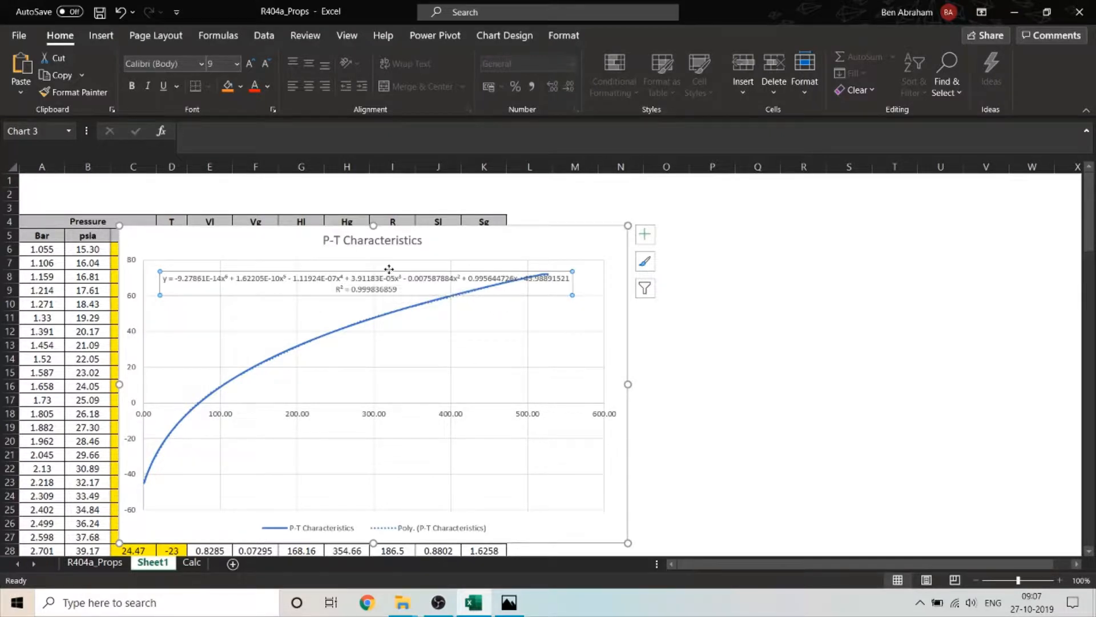
left_click(773, 298)
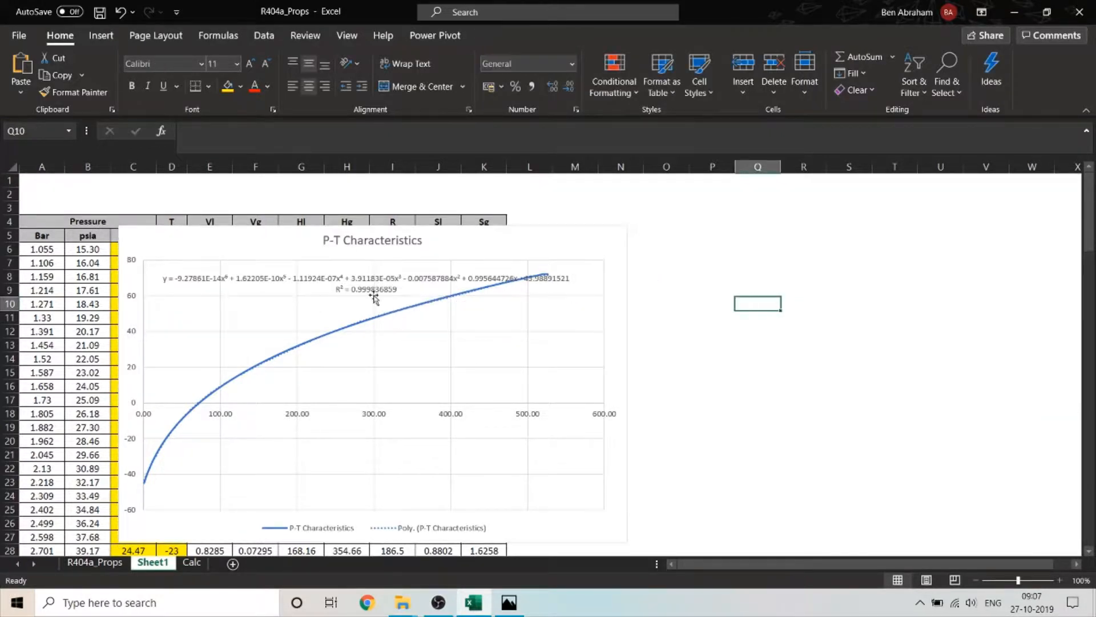
Highlight the R-squared value in the P-T Characteristics chart's trendline label to examine it, and deselect the chart.
scroll(373, 293, "down", 1)
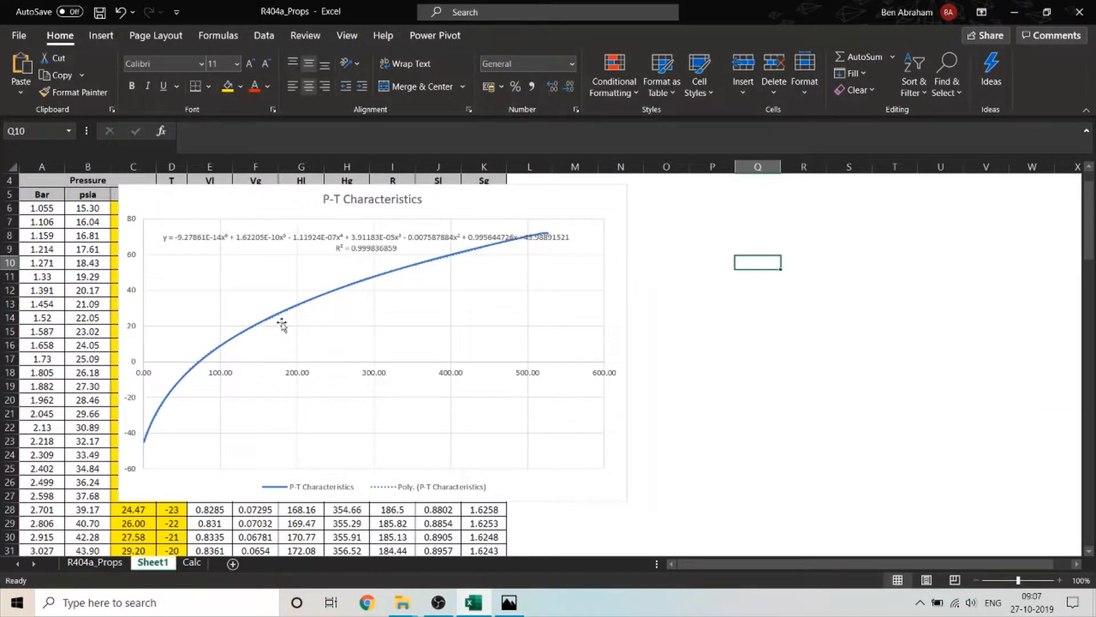
left_click(356, 250)
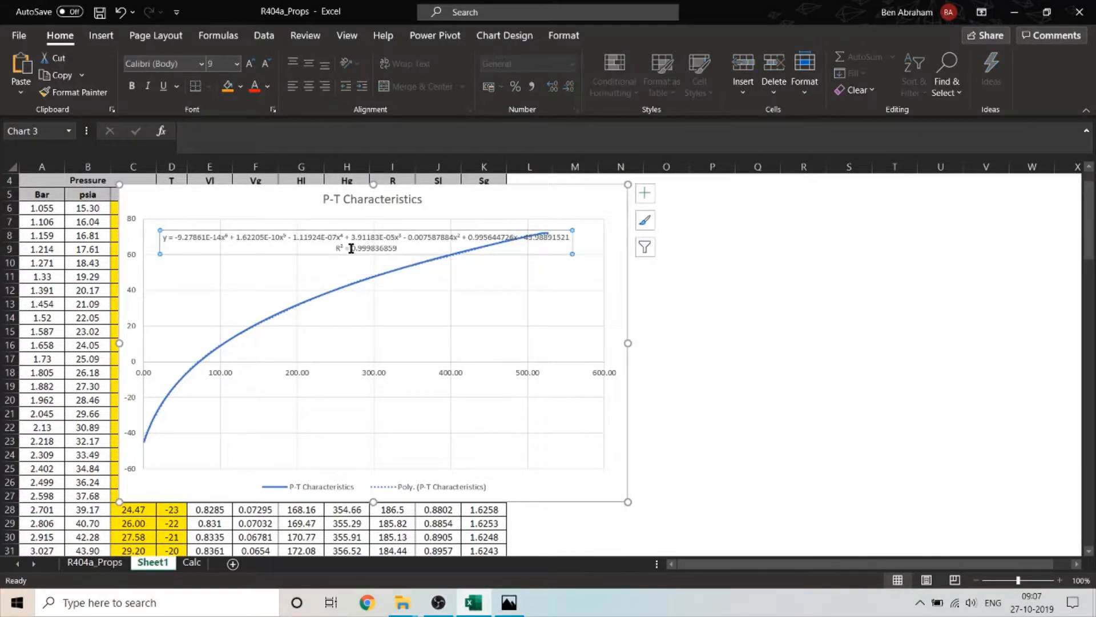
left_click_drag(351, 249, 404, 251)
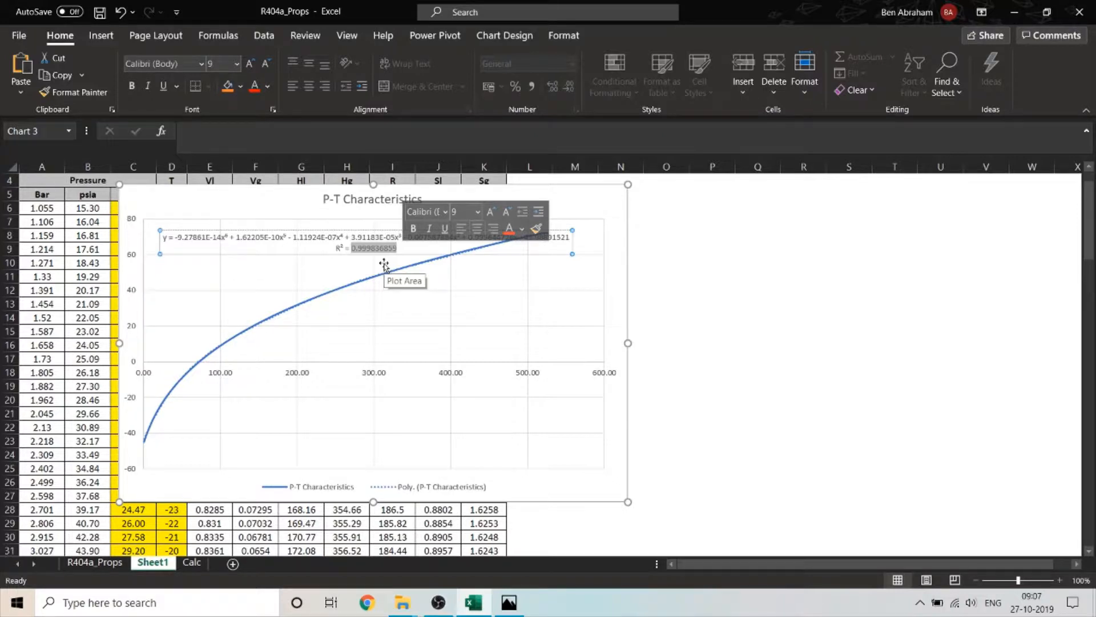
key("Escape")
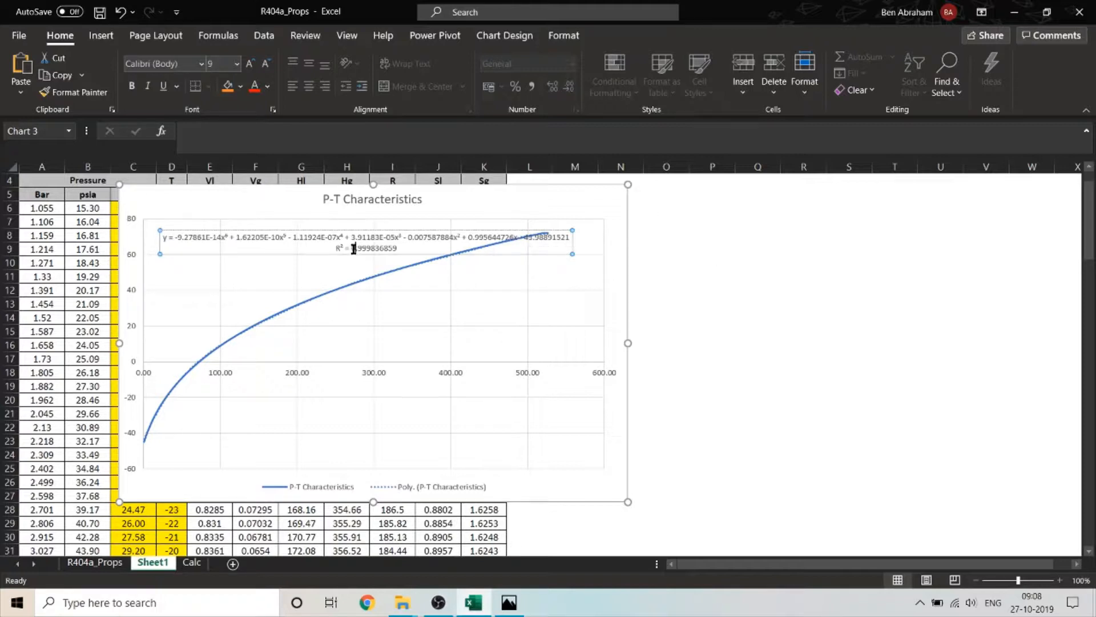
left_click_drag(351, 249, 397, 255)
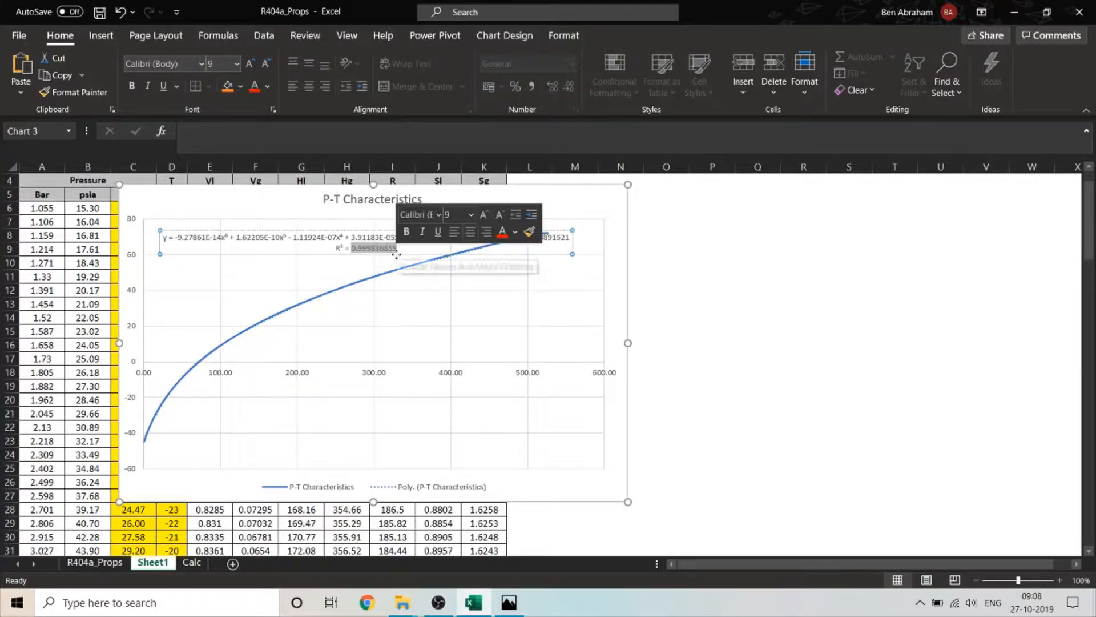
left_click(755, 289)
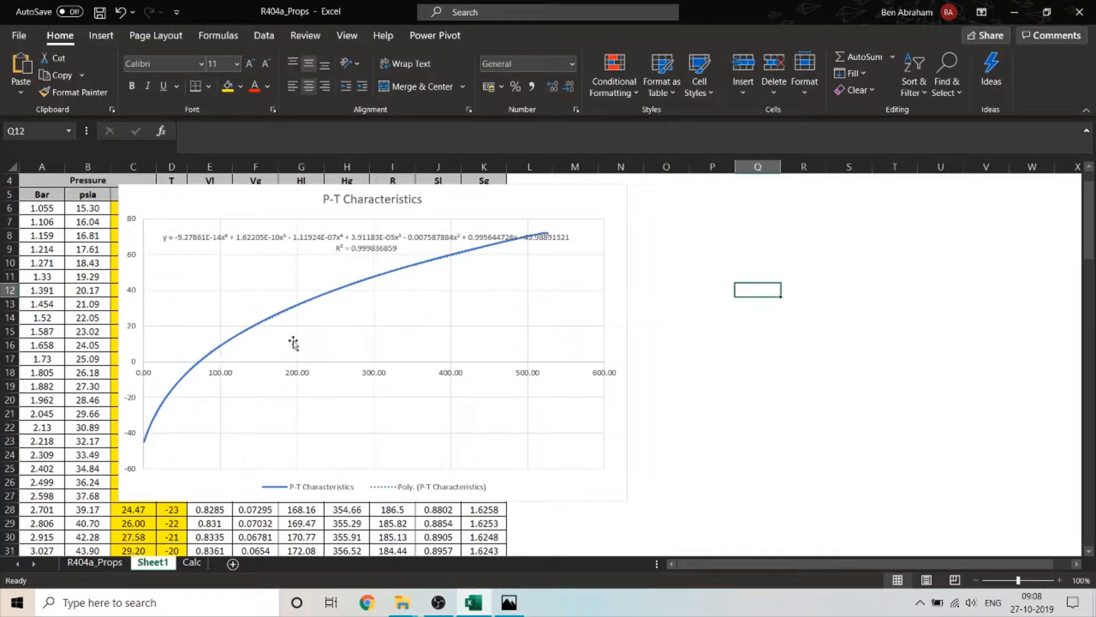
Examine the negative and positive temperature P-T Relationship charts and their trendline equations on the R404a_Props sheet.
left_click(92, 563)
scroll(514, 388, "down", 1)
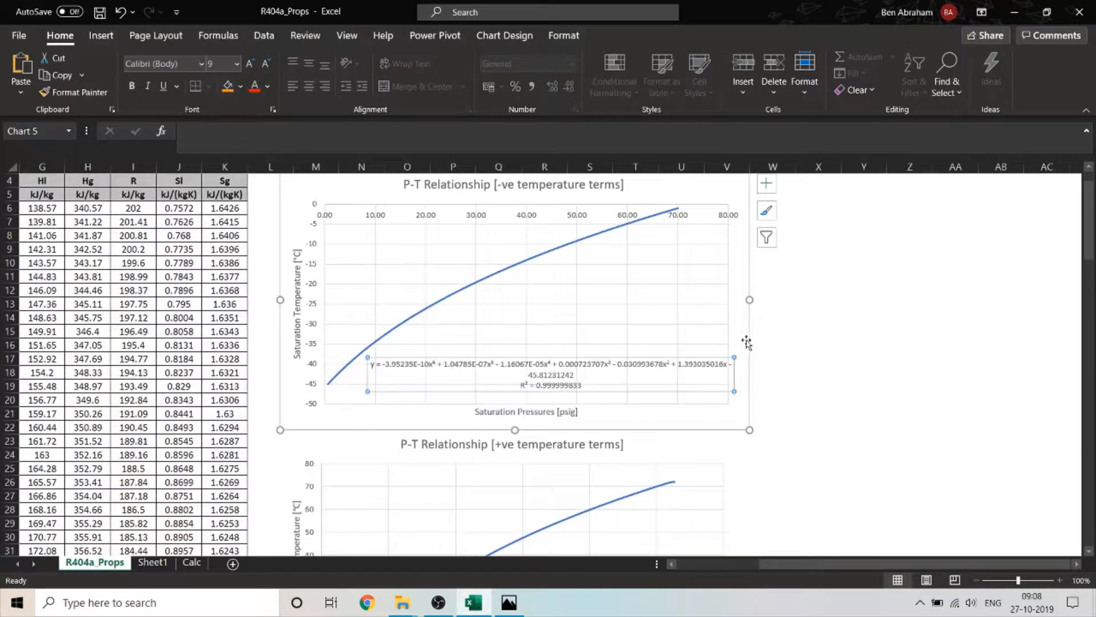
left_click(817, 334)
scroll(668, 388, "up", 1)
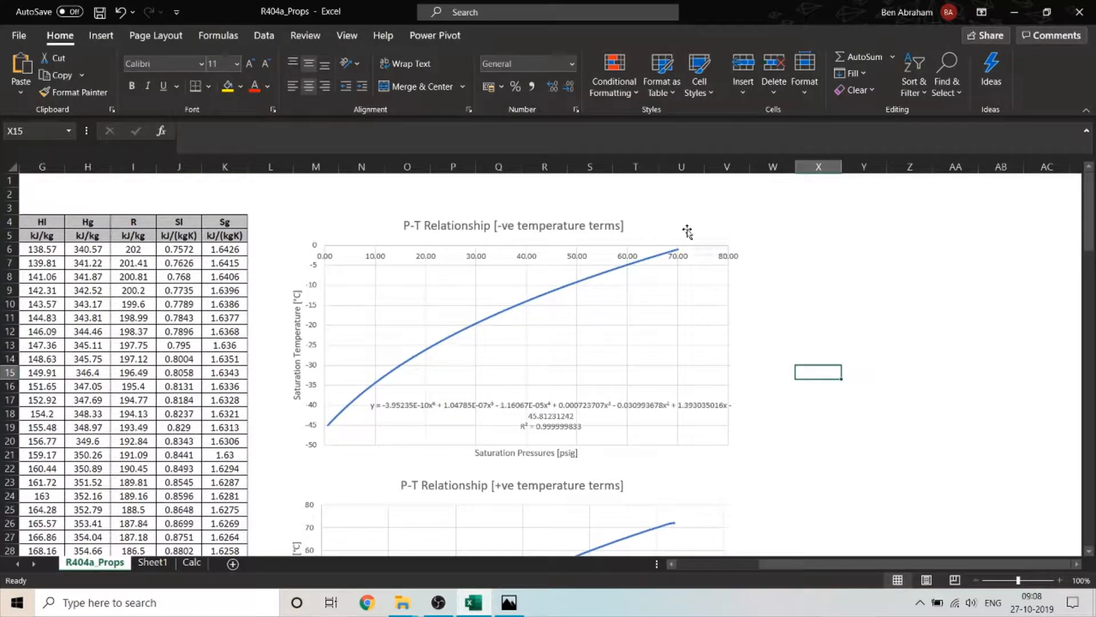
scroll(458, 342, "down", 5)
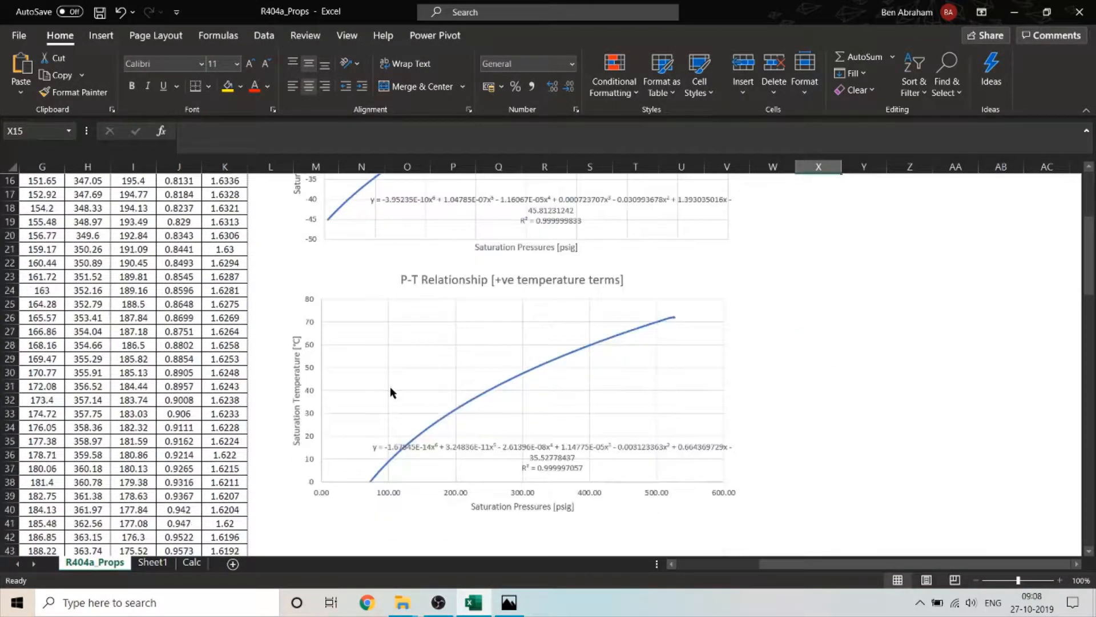
scroll(601, 394, "up", 3)
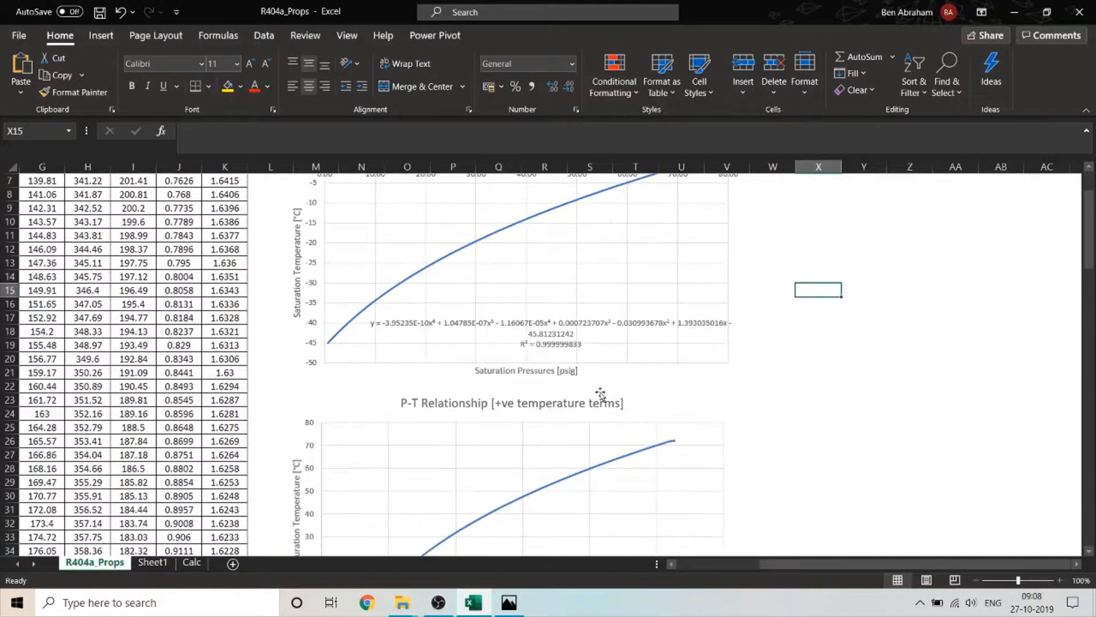
scroll(601, 394, "up", 2)
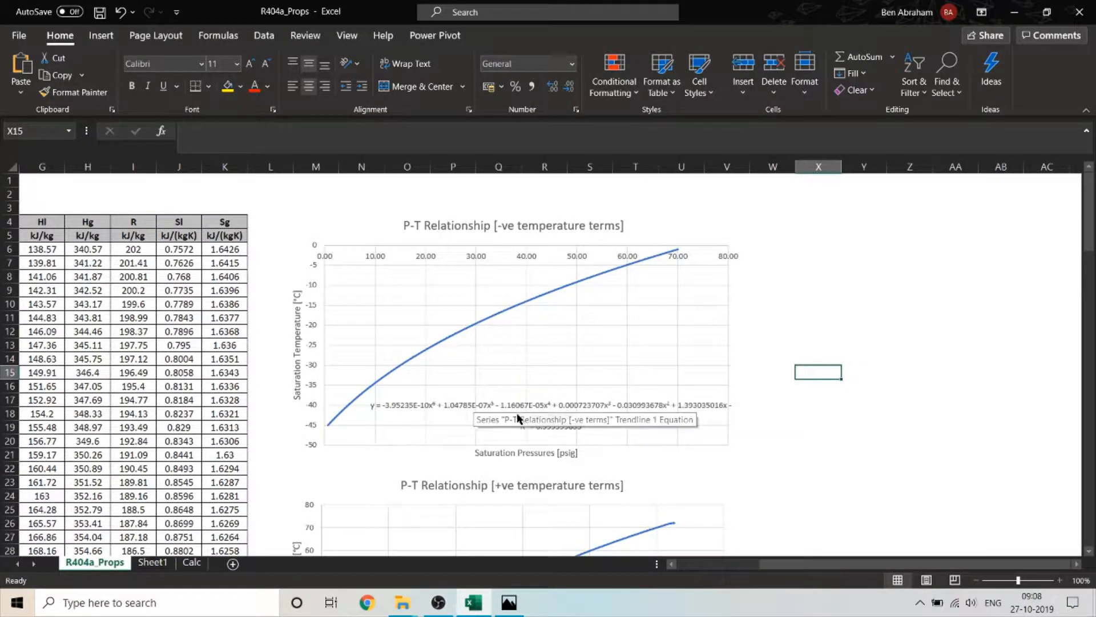
Highlight the R-squared value and the polynomial equation in the negative-temperature chart's label, glancing at the positive-temperature chart for comparison.
left_click(540, 427)
left_click_drag(537, 427, 579, 432)
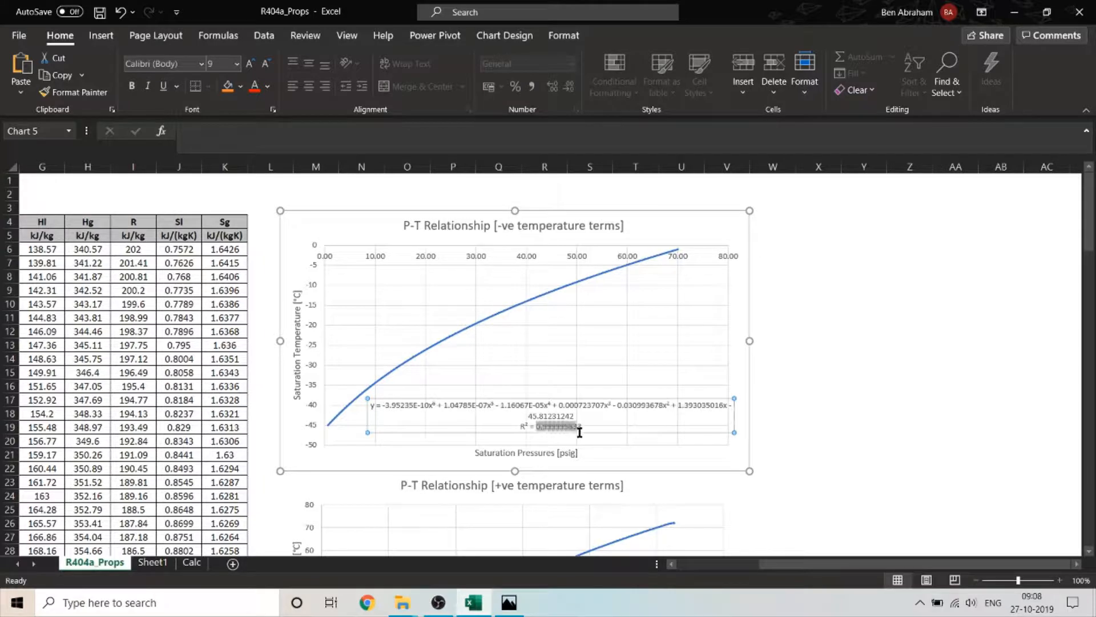
scroll(579, 432, "down", 7)
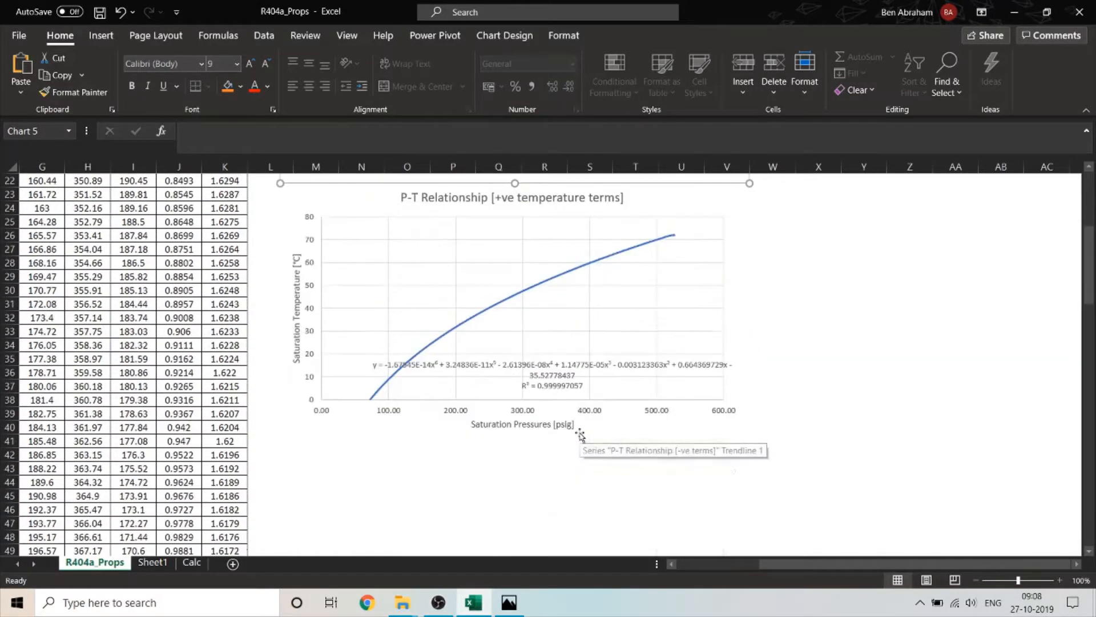
scroll(579, 434, "up", 6)
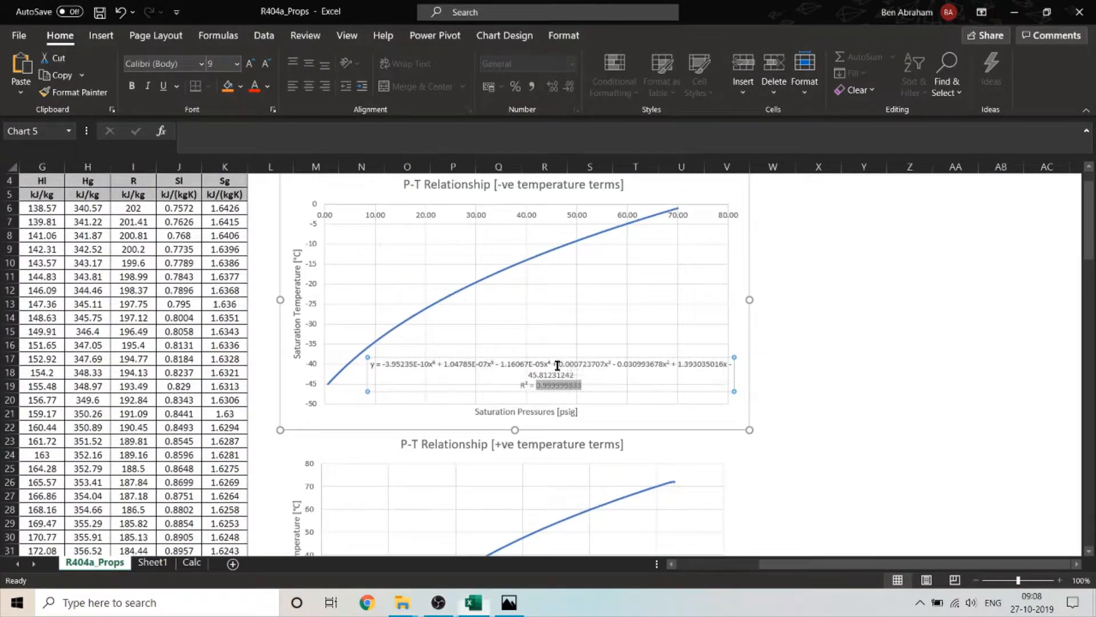
left_click_drag(574, 375, 385, 359)
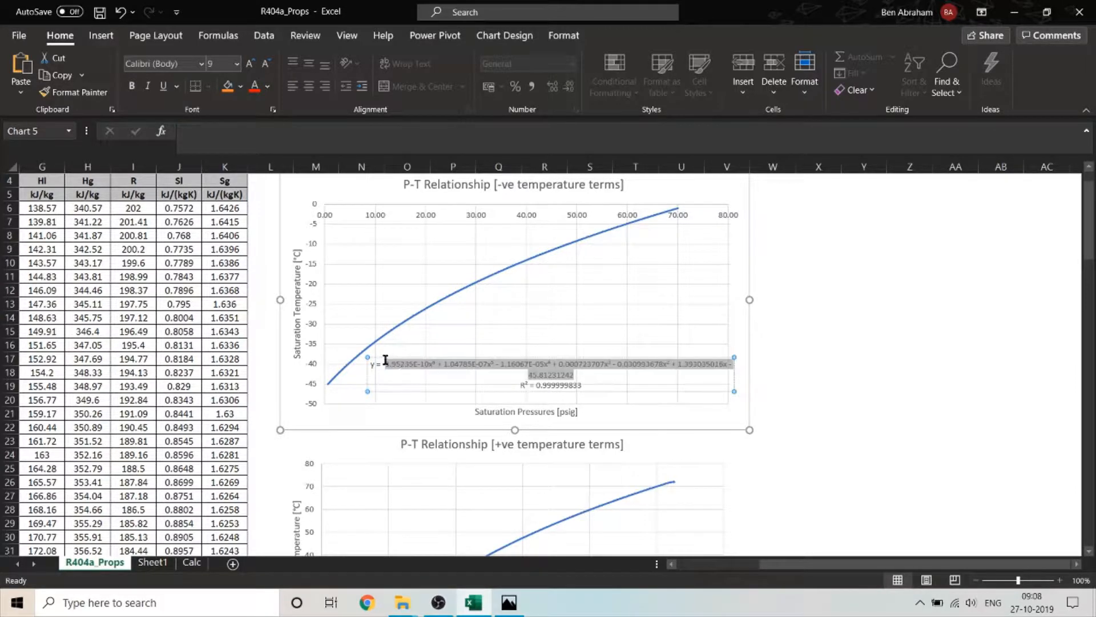
Inspect the temperature formula in cell C5 of the Calc sheet.
left_click(152, 562)
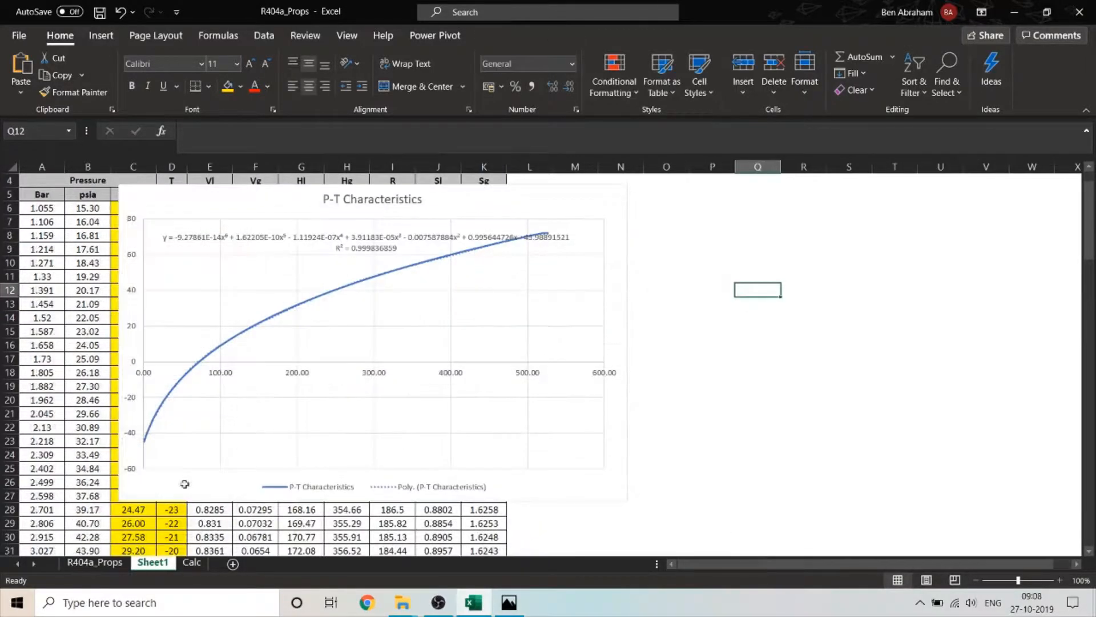
left_click(192, 562)
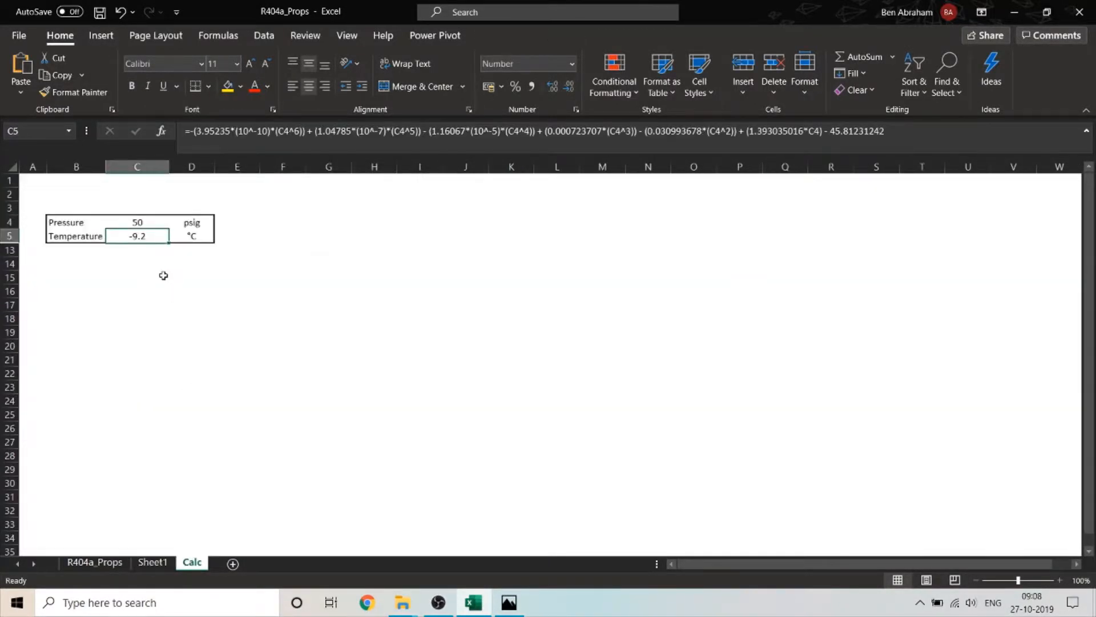
double_click(148, 236)
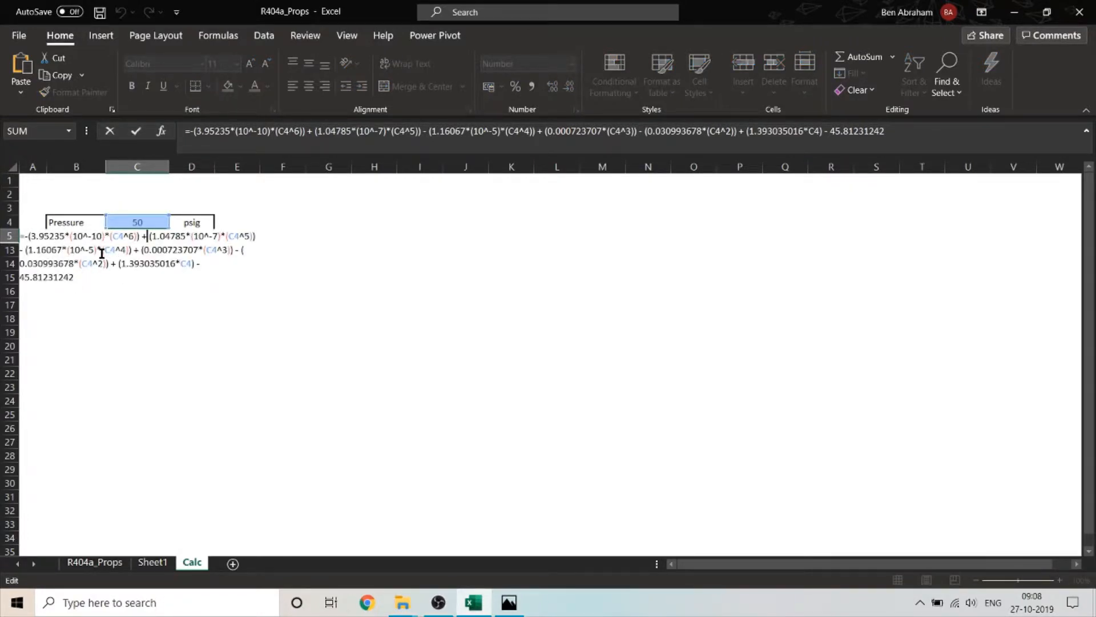
key("Return")
Compare the negative-temperature chart's equation on R404a_Props with the pressure input in C4 and the formula in C5 on Calc.
left_click(95, 561)
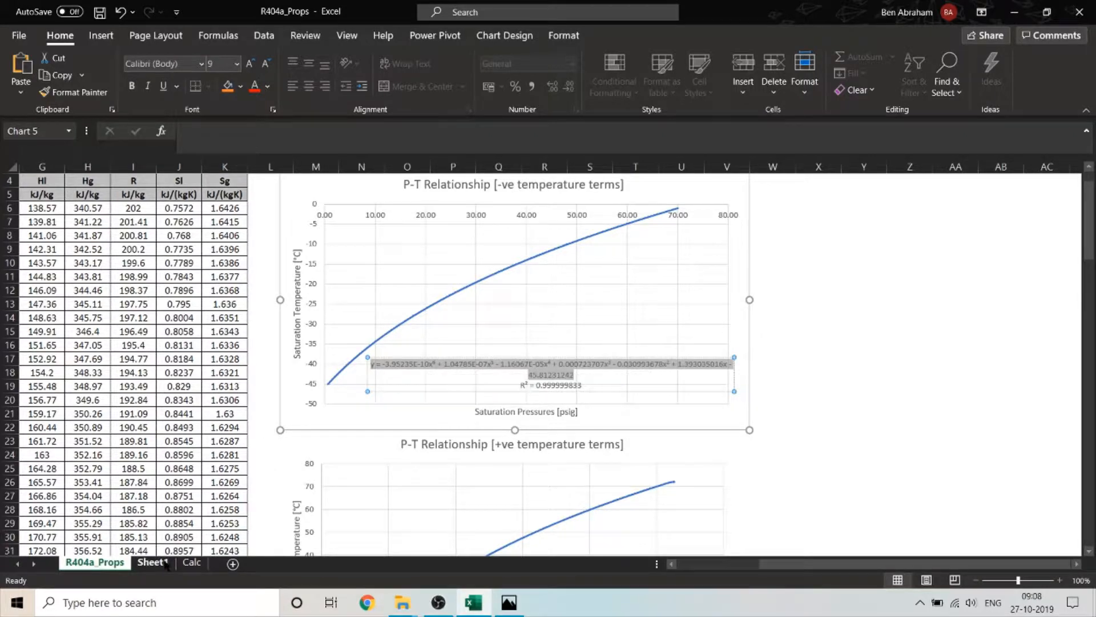
left_click(192, 563)
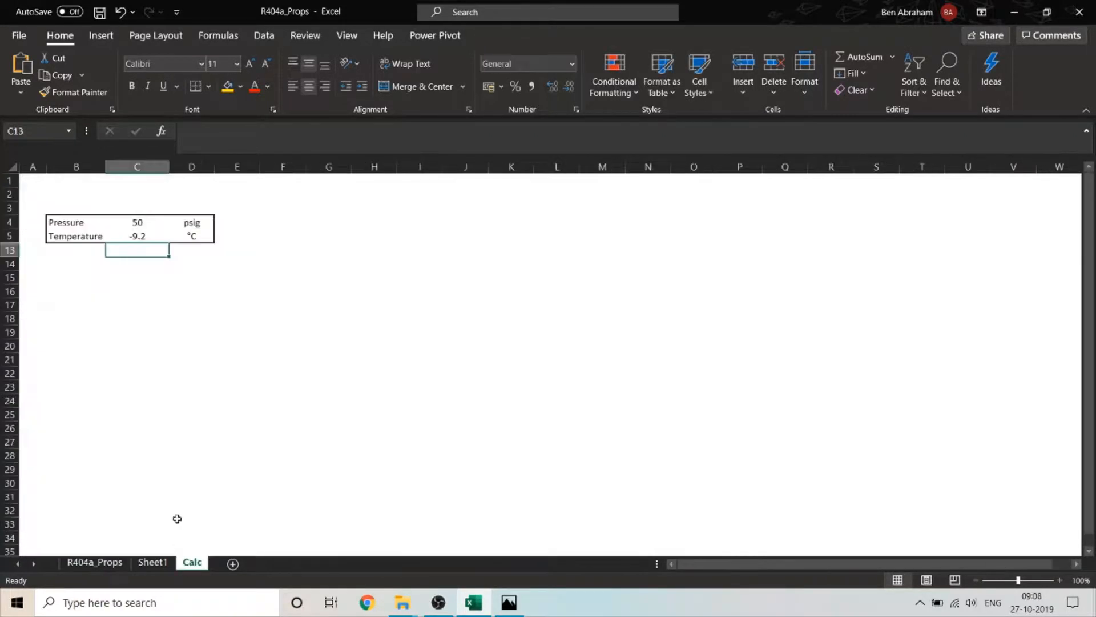
left_click(144, 223)
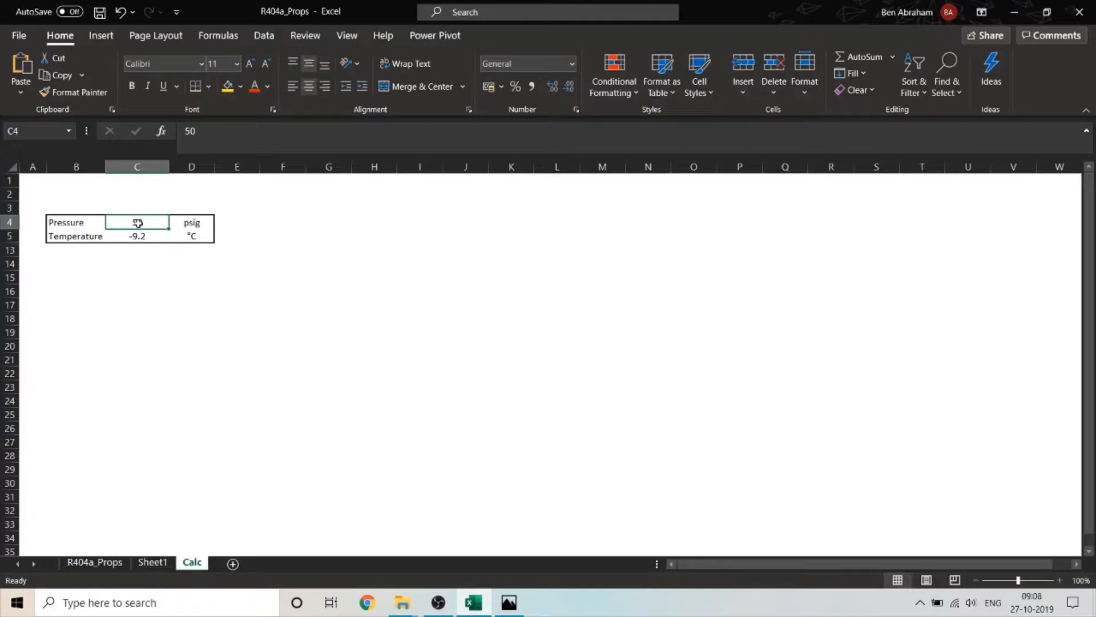
double_click(140, 234)
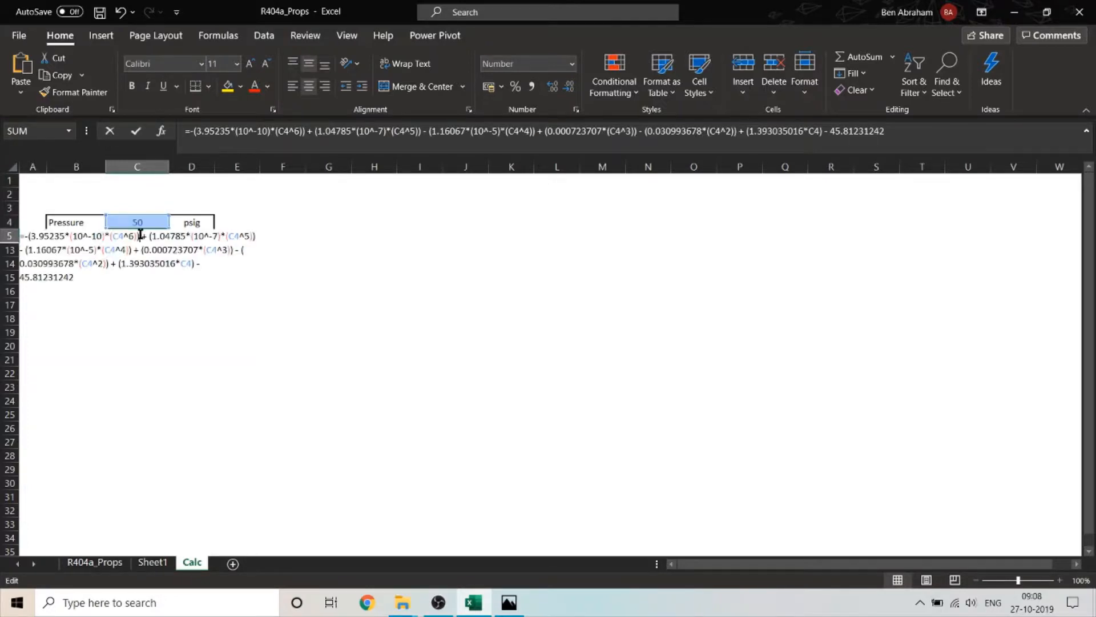
key("Return")
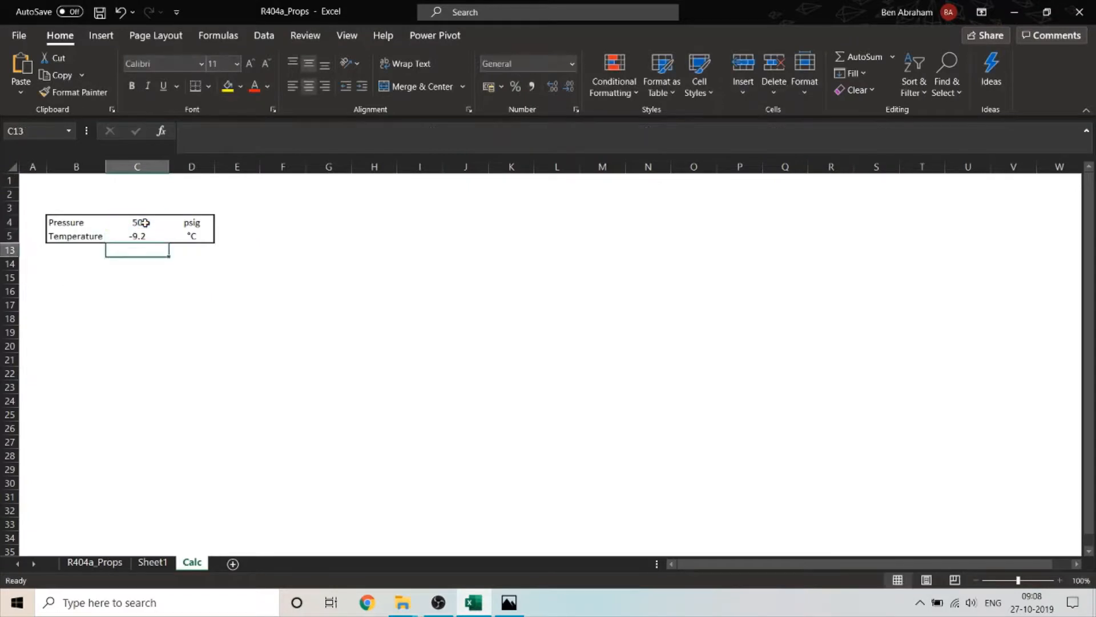
Try a pressure of 75 psig in cell C4 of the Calc sheet, and undo the change.
left_click(143, 222)
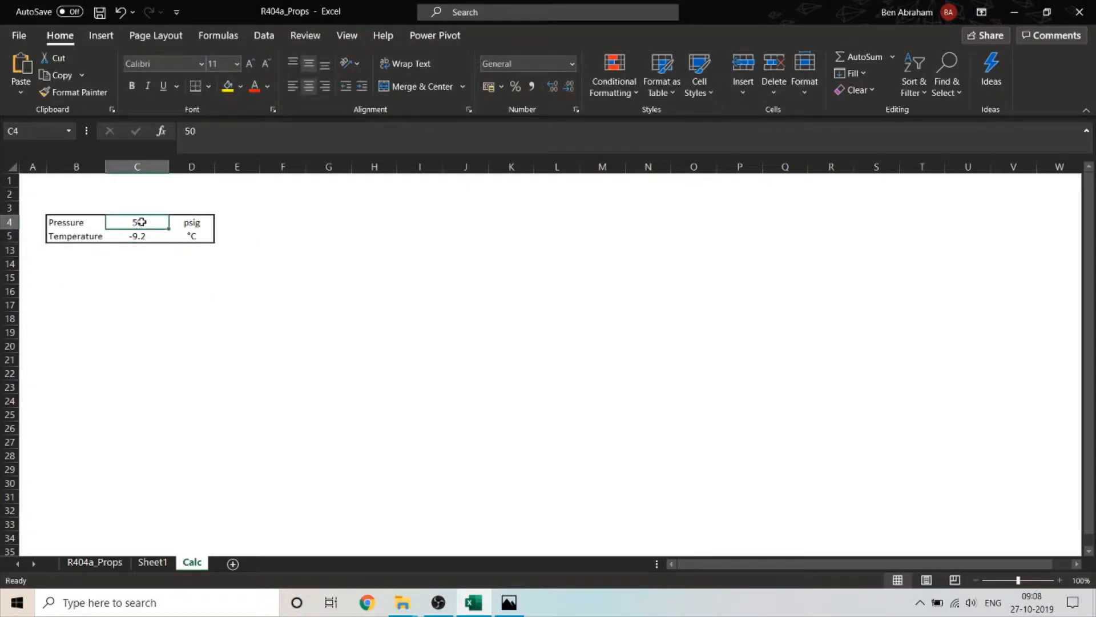
type("75")
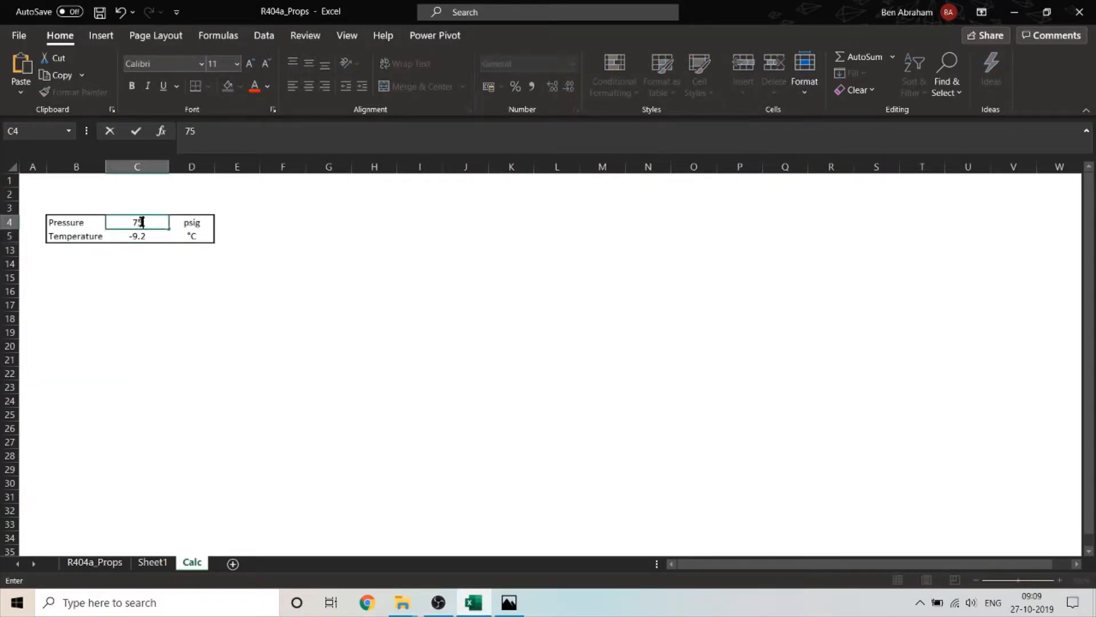
key("Return")
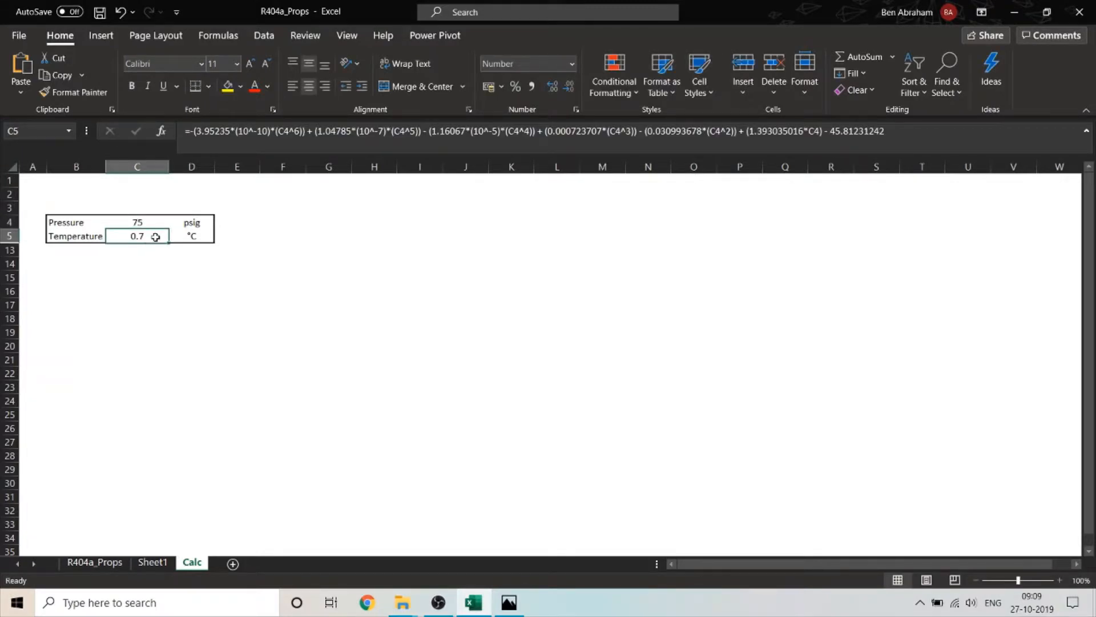
key("ctrl+z")
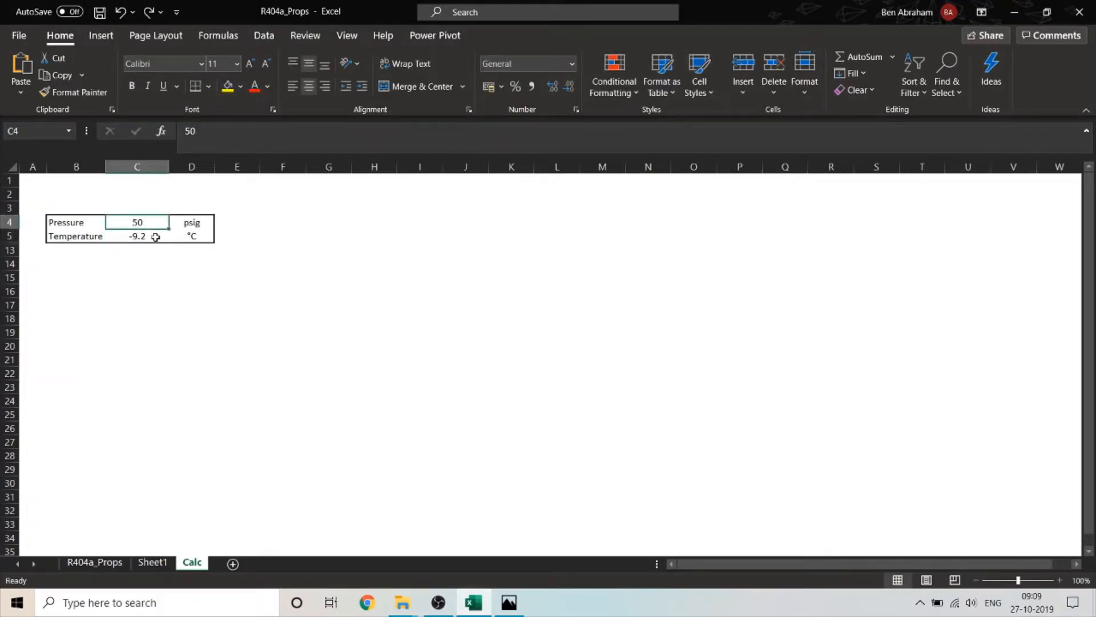
Glance over the property table and charts on R404a_Props and Sheet1, and return to the Calc sheet.
left_click(97, 563)
scroll(123, 521, "down", 1)
left_click_drag(866, 566, 669, 560)
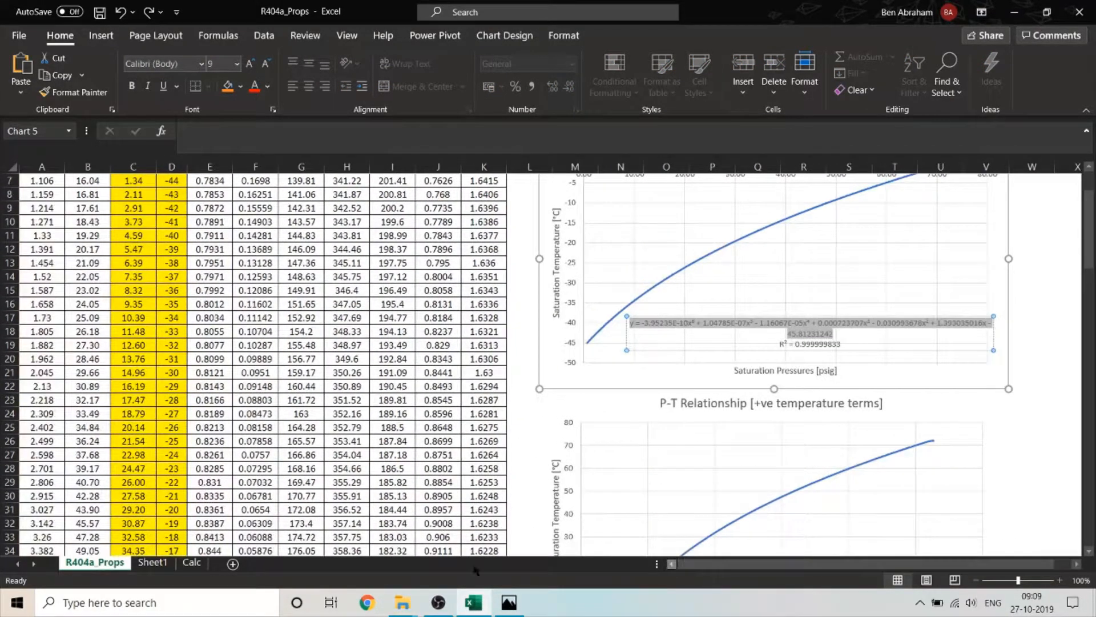
scroll(446, 449, "up", 2)
left_click(161, 563)
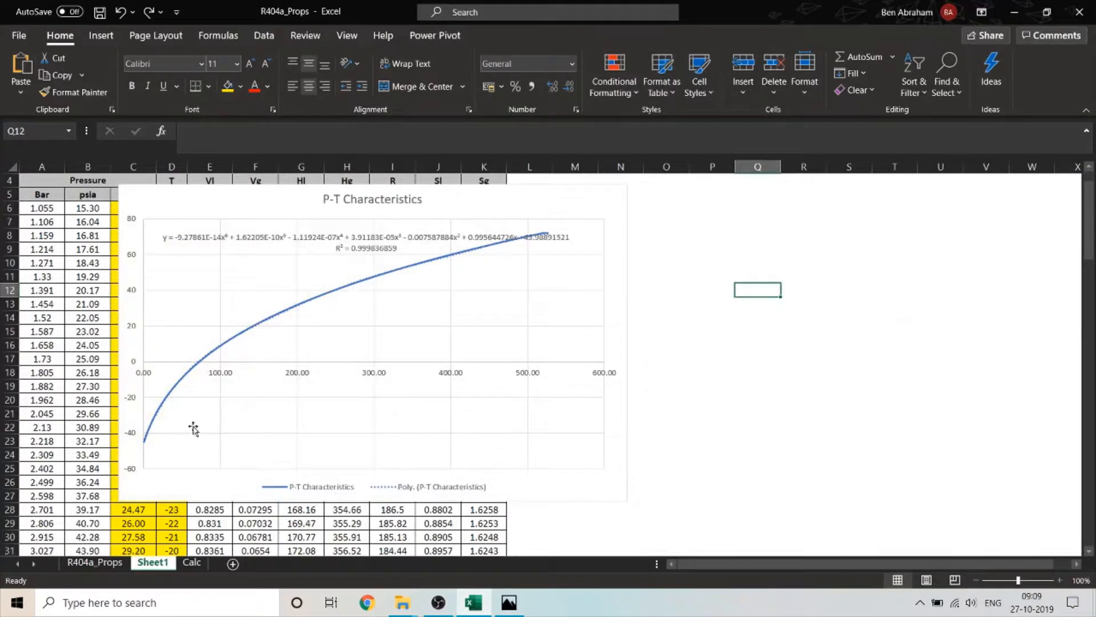
left_click(193, 563)
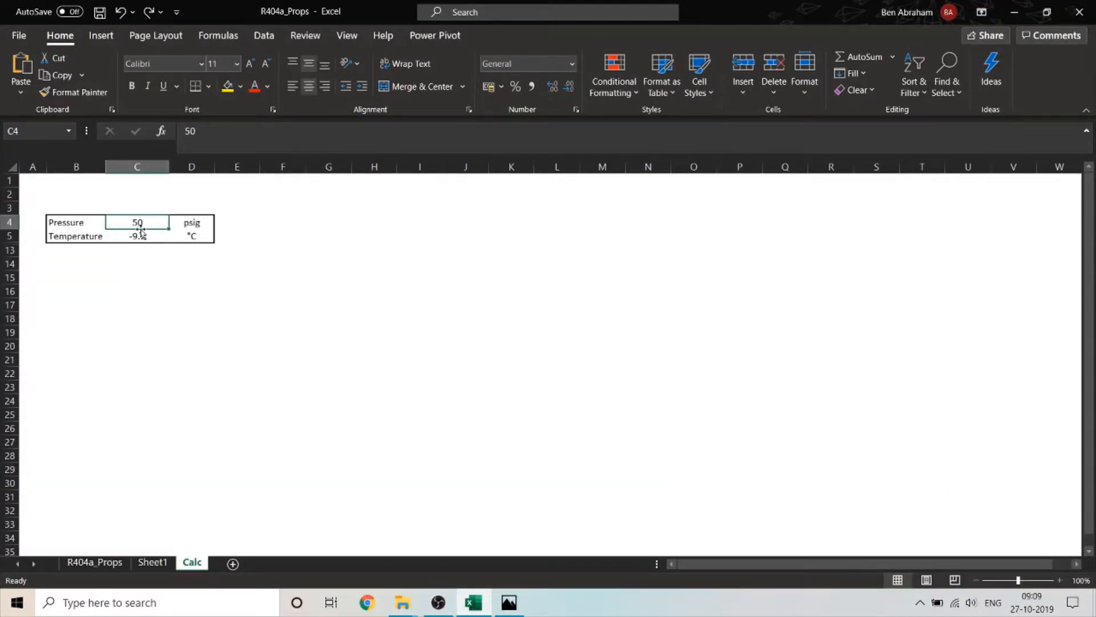
Test the Calc sheet's cell C4 with 9.35 psig from row 16 of R404a_Props, and compare the result with the table temperature in D16.
left_click(100, 563)
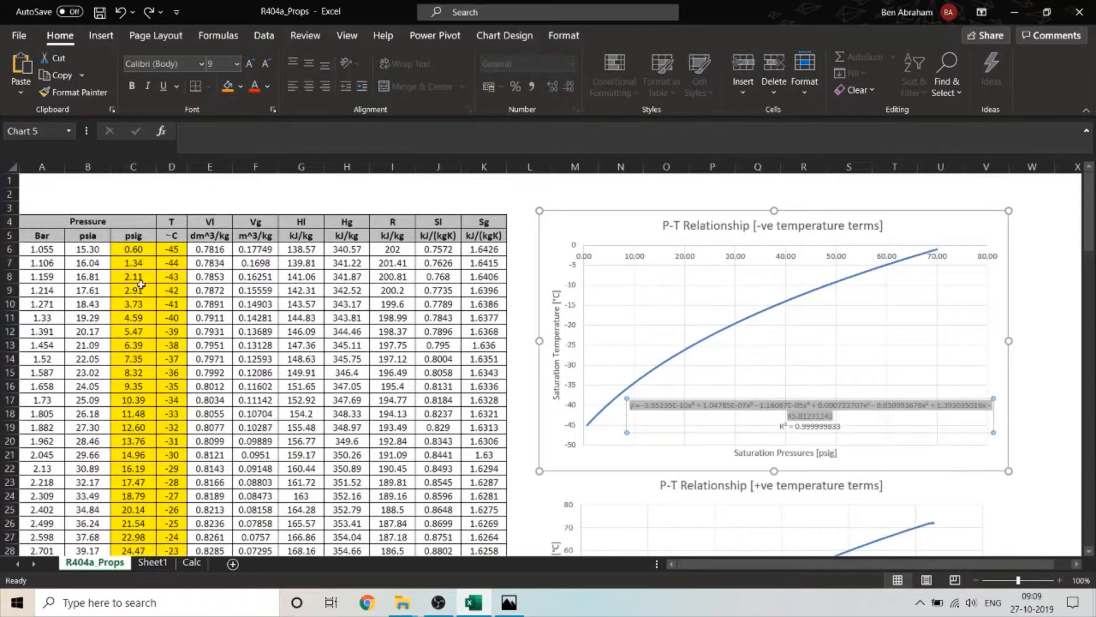
scroll(140, 346, "down", 1)
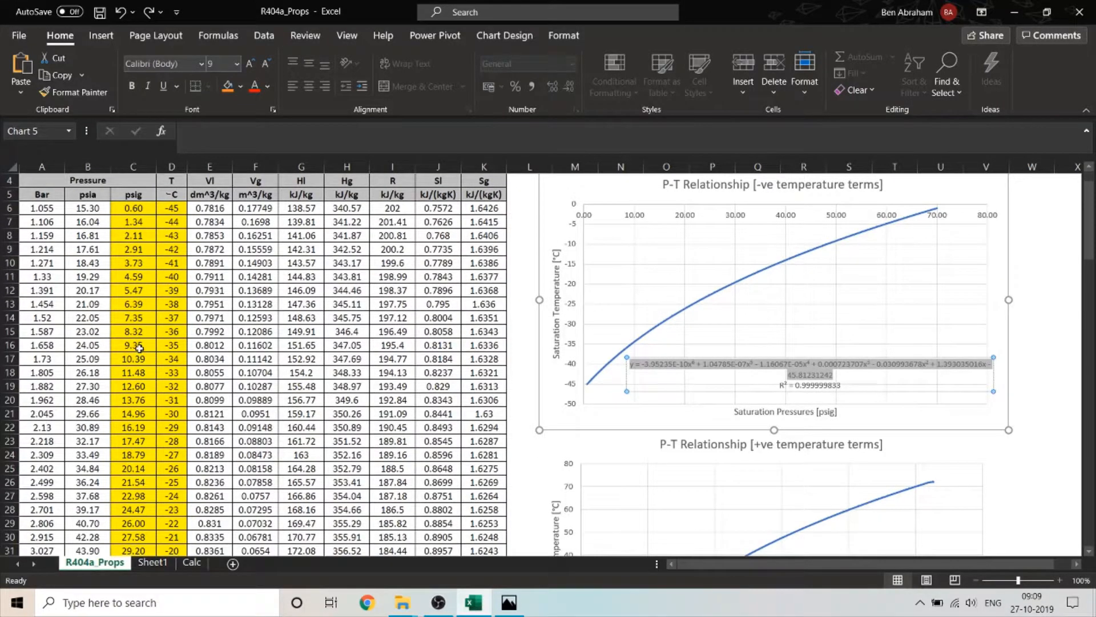
left_click(139, 342)
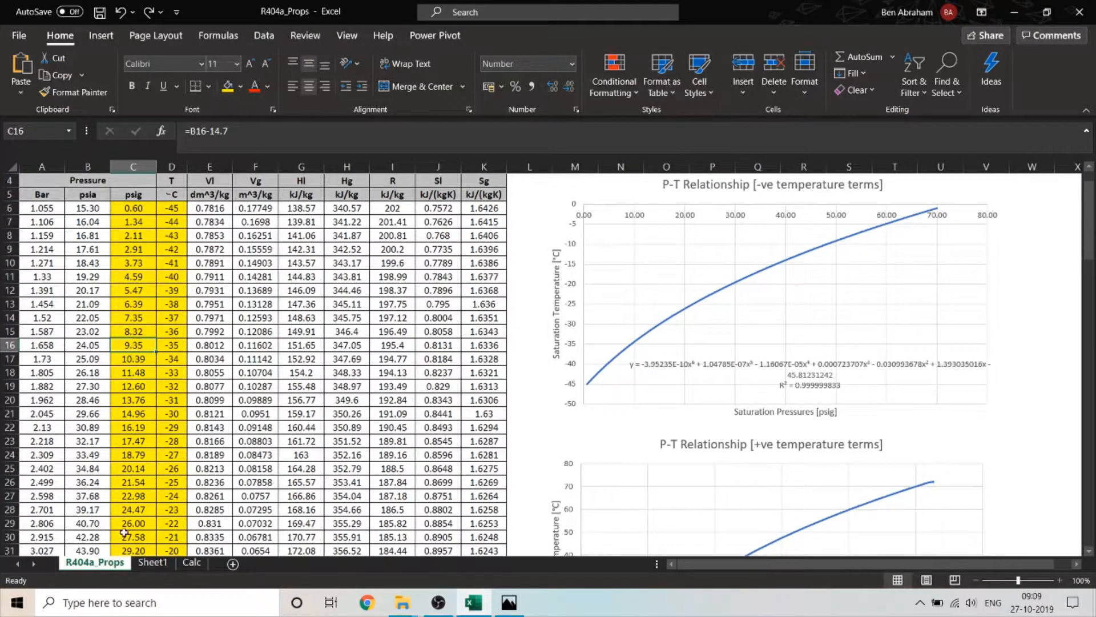
left_click(151, 563)
left_click(192, 563)
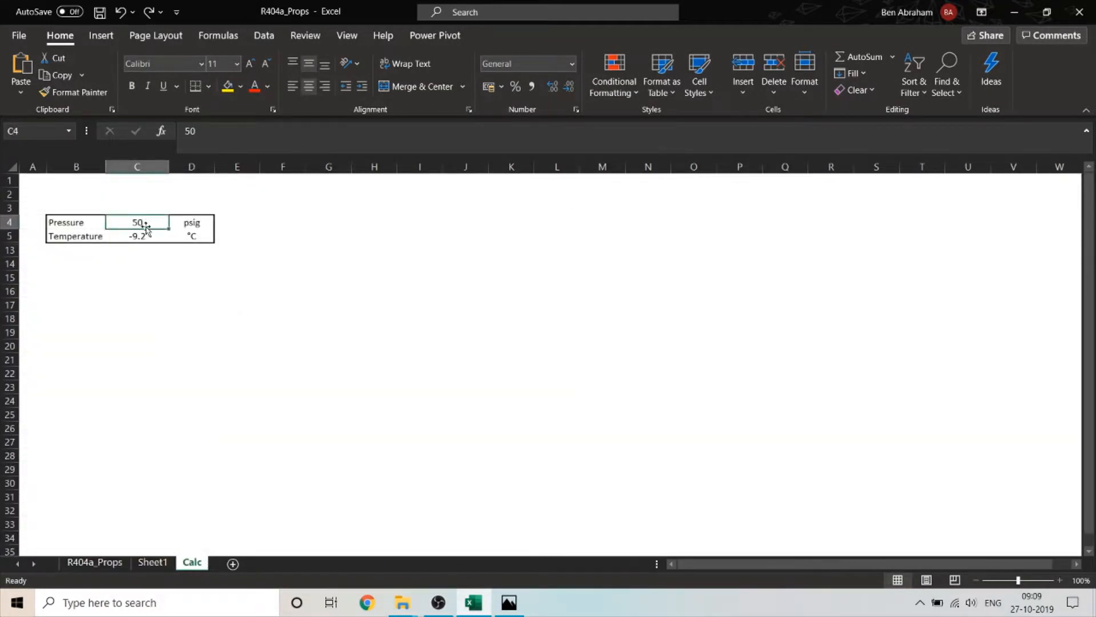
type("9.35")
key("Return")
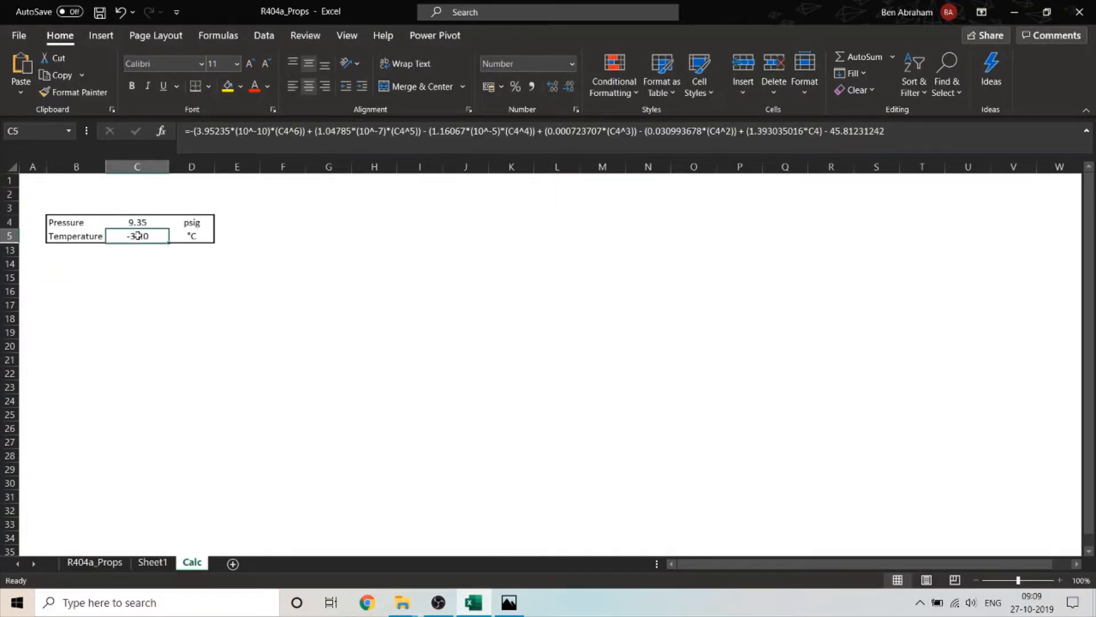
left_click(106, 562)
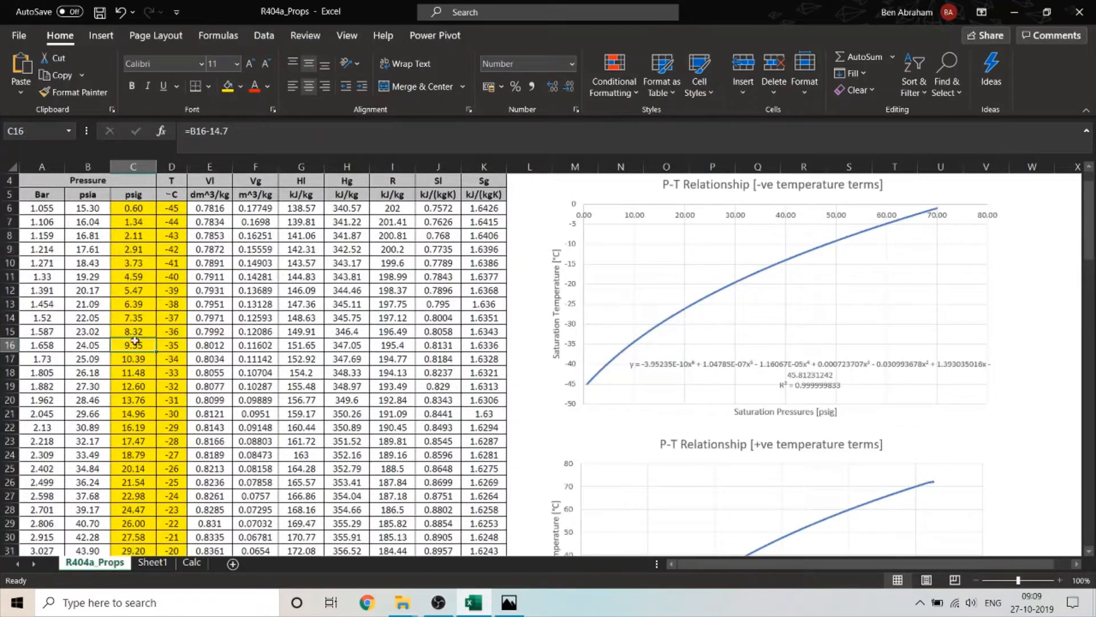
left_click(171, 345)
Set the pressure in C4 of Calc to 48.14 psig, taken from C41 of R404a_Props, and check the result against D41.
scroll(152, 459, "down", 3)
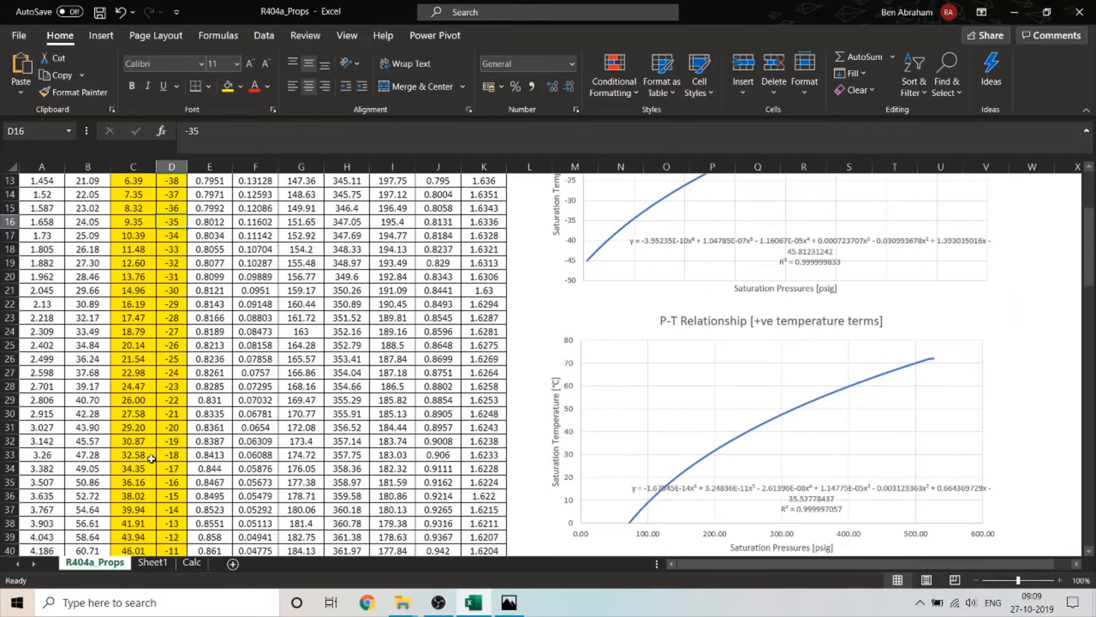
scroll(151, 459, "down", 1)
left_click(147, 522)
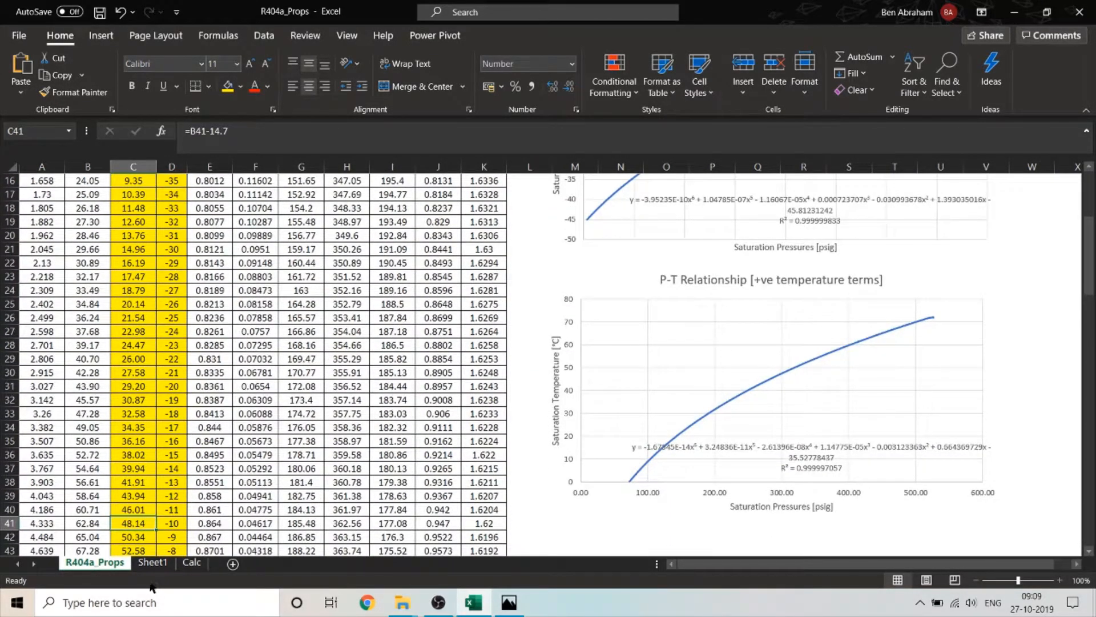
left_click(192, 562)
left_click(134, 222)
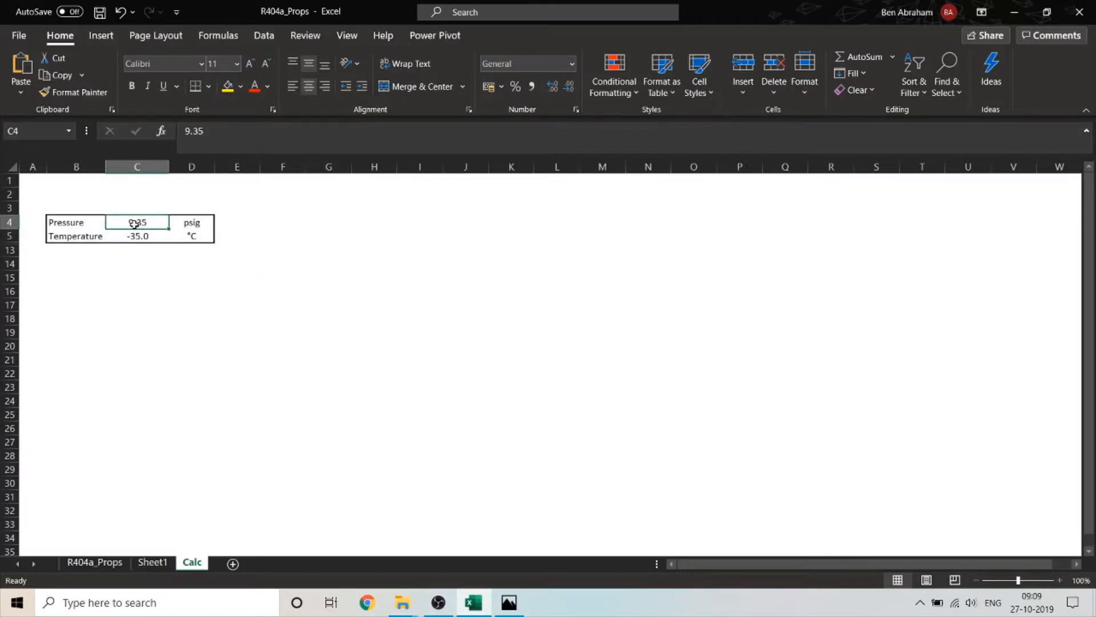
type("48.14")
key("Return")
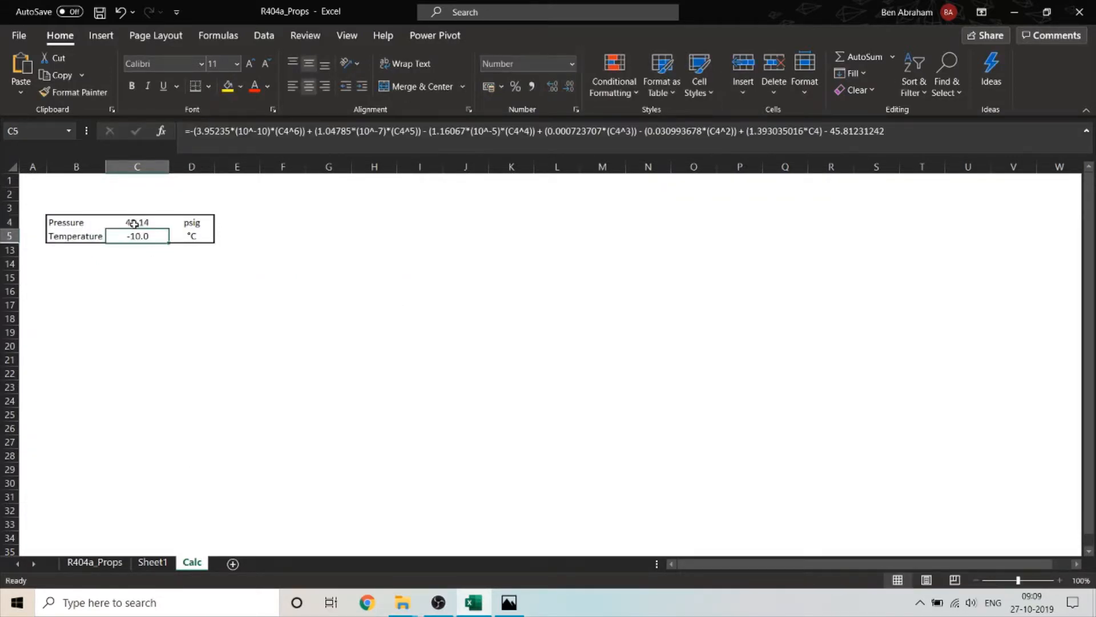
left_click(95, 562)
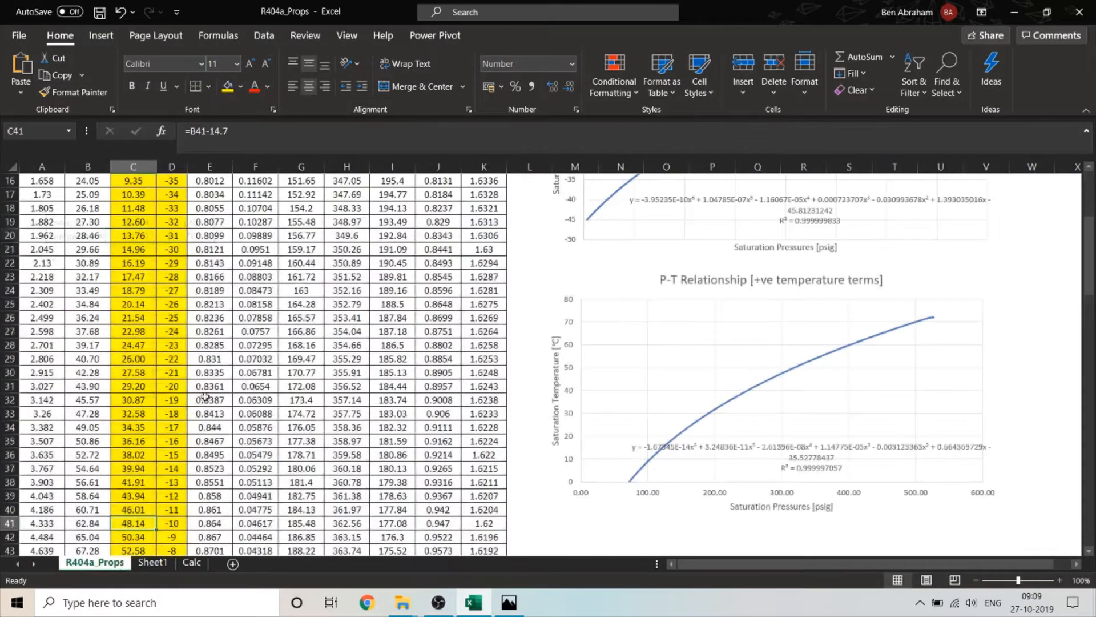
scroll(137, 496, "down", 1)
left_click(172, 481)
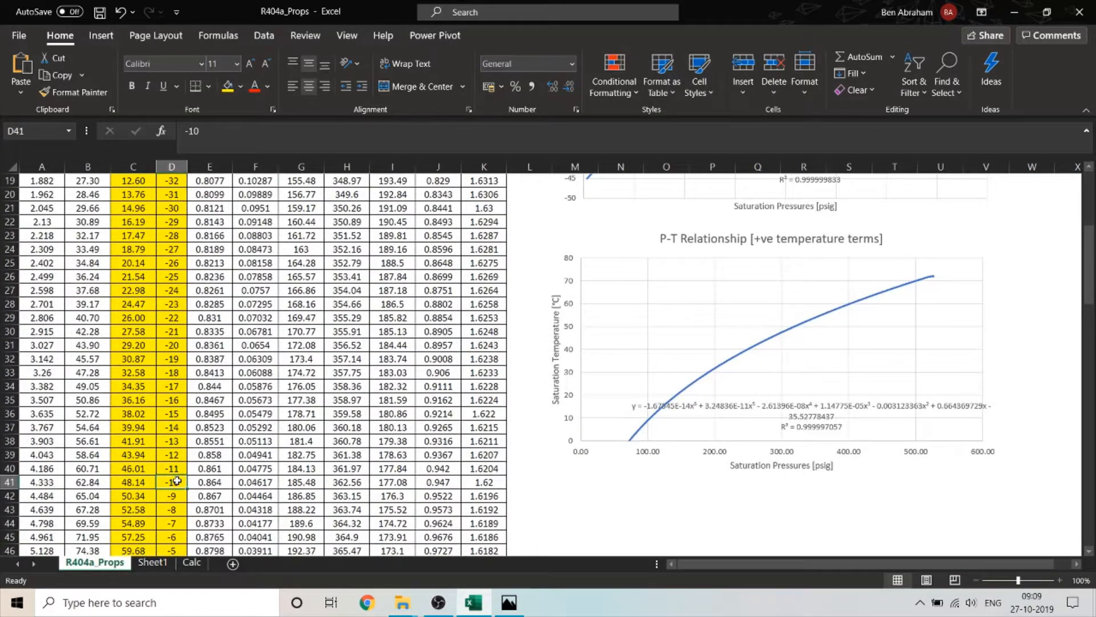
Return to the start of the R404a_Props table and highlight the psig pressures in C12:C17.
scroll(172, 497, "down", 1)
scroll(173, 496, "up", 1)
scroll(149, 442, "up", 6)
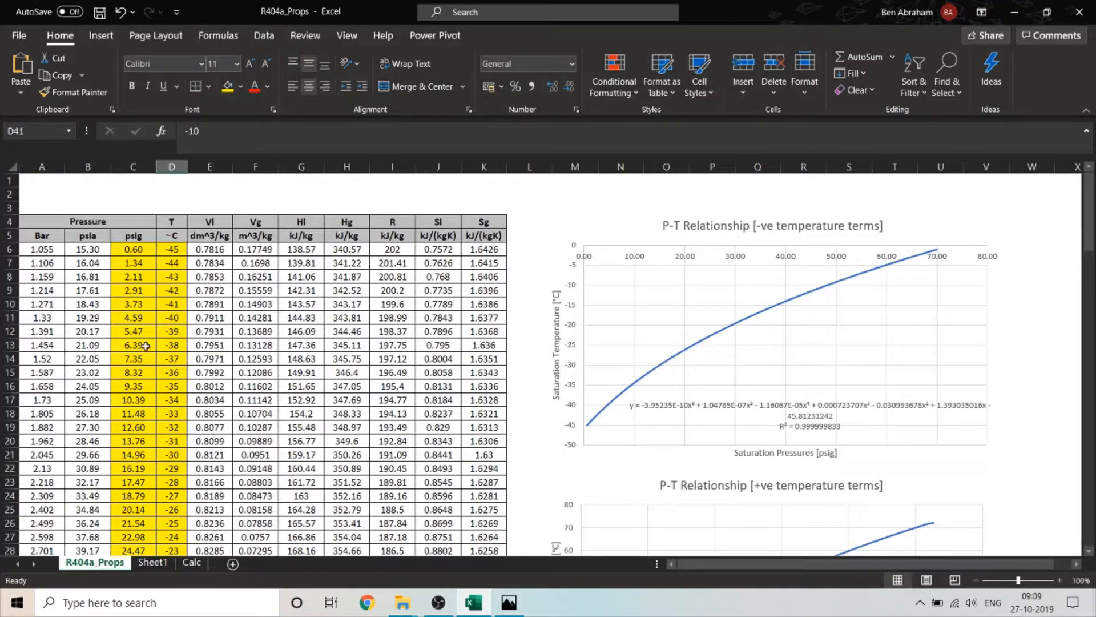
left_click_drag(141, 331, 140, 399)
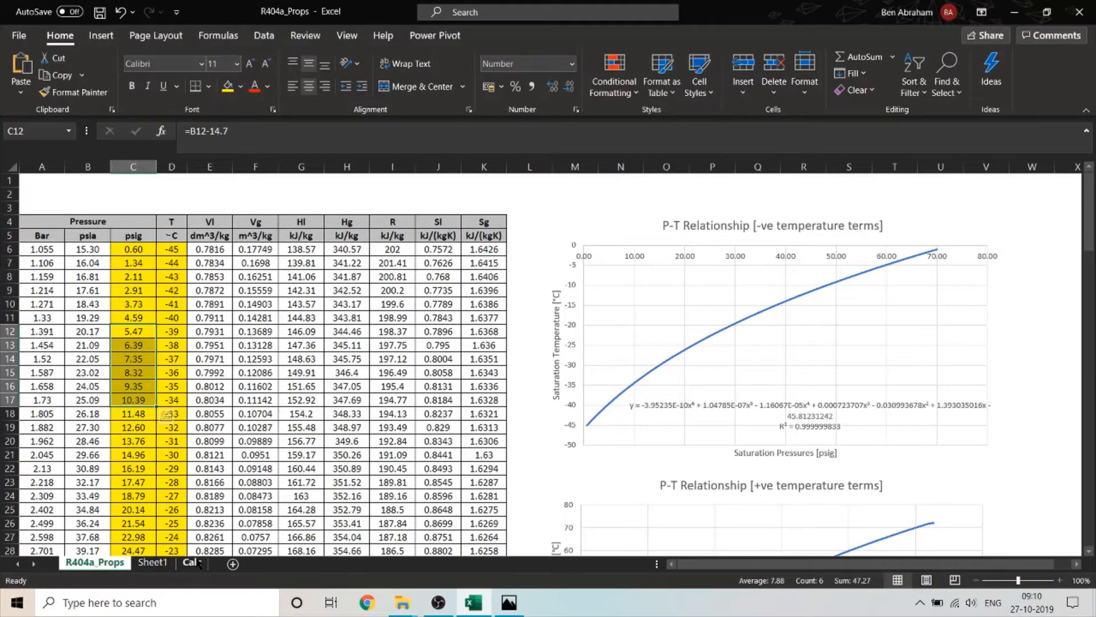
Unhide the hidden rows between rows 5 and 13 on the Calc sheet.
left_click(193, 563)
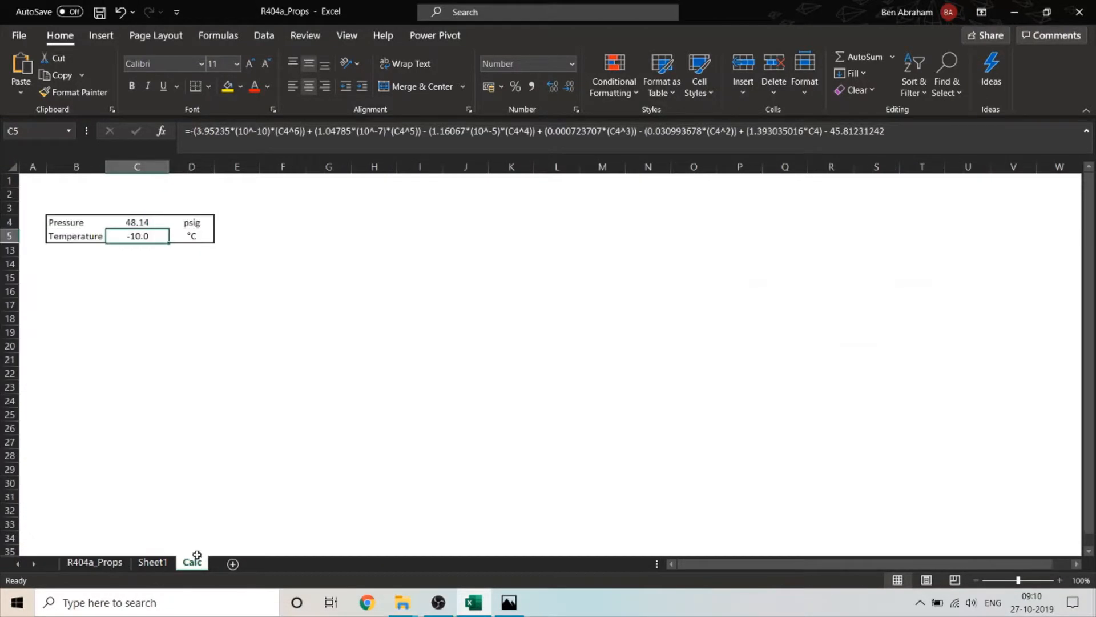
left_click(197, 438)
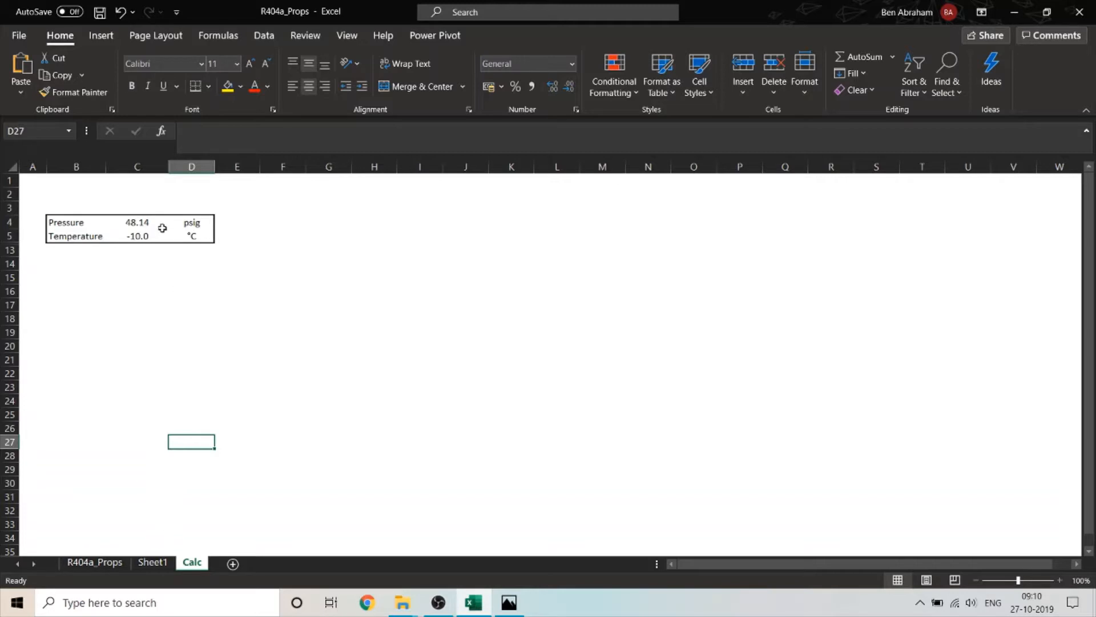
left_click_drag(88, 222, 207, 241)
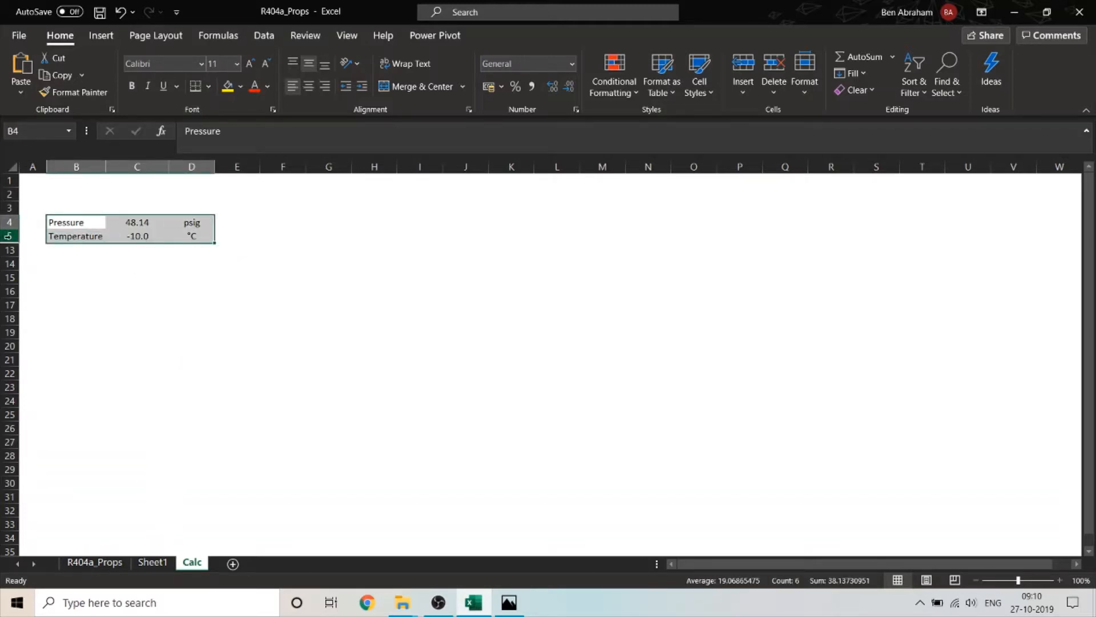
left_click_drag(11, 235, 11, 268)
right_click(11, 266)
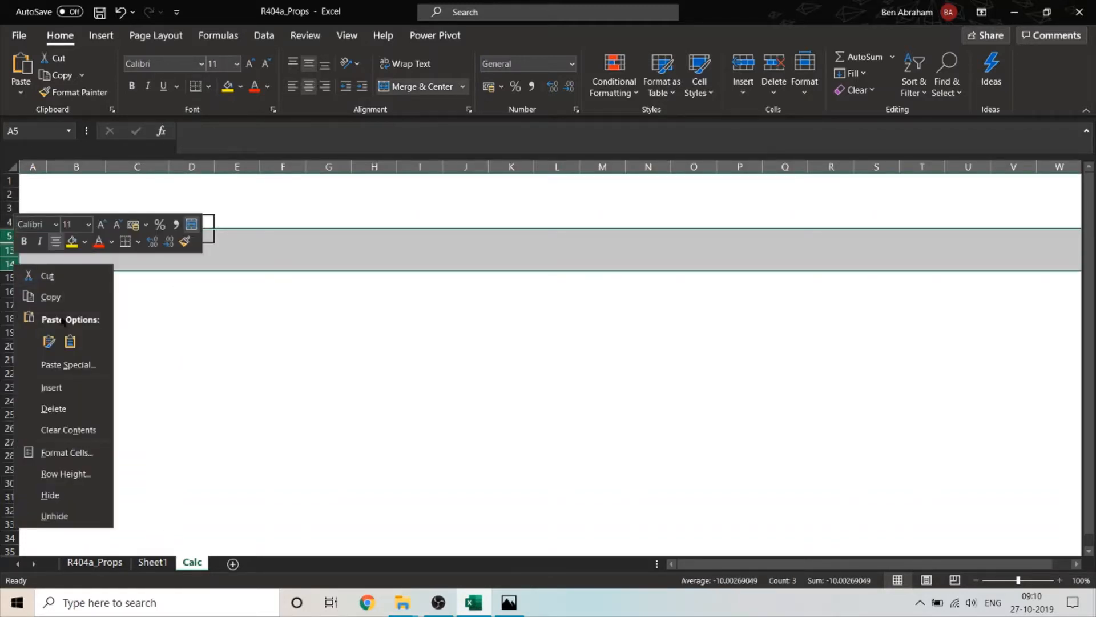
left_click(54, 516)
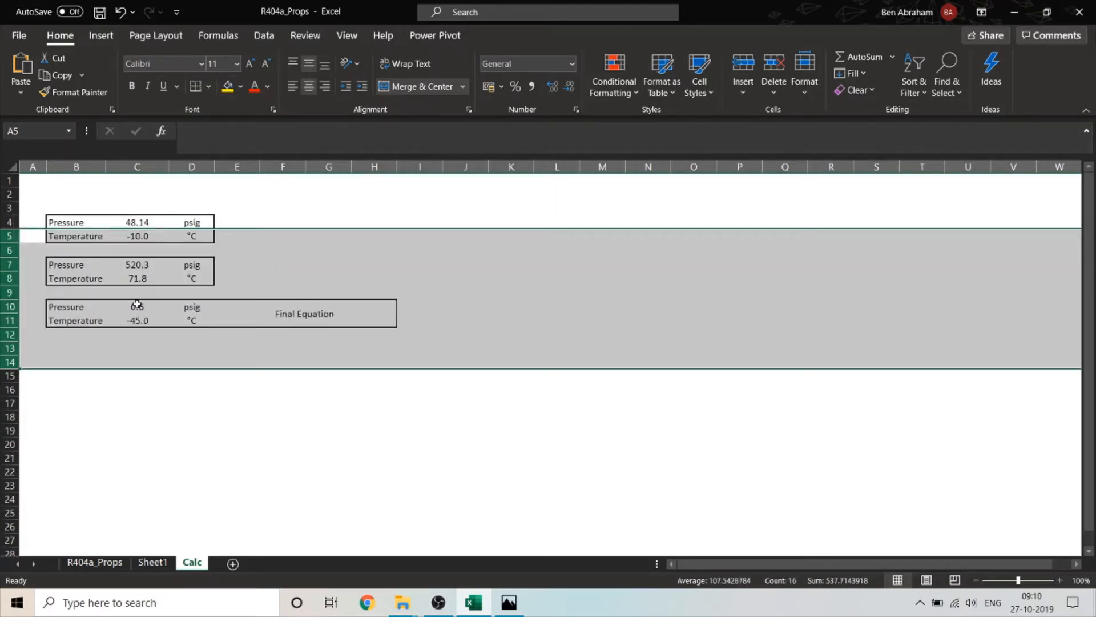
Examine the second pressure-temperature block in B7:D8 and compare it with the first block in B4:D5.
left_click(137, 250)
left_click_drag(86, 266, 190, 270)
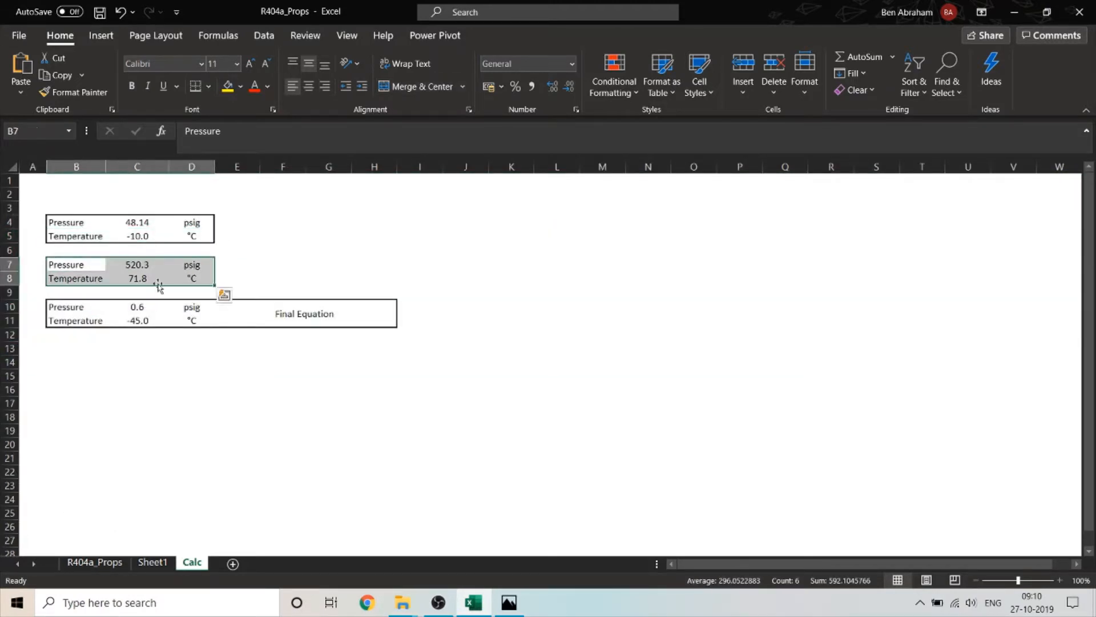
left_click(137, 280)
left_click(141, 266)
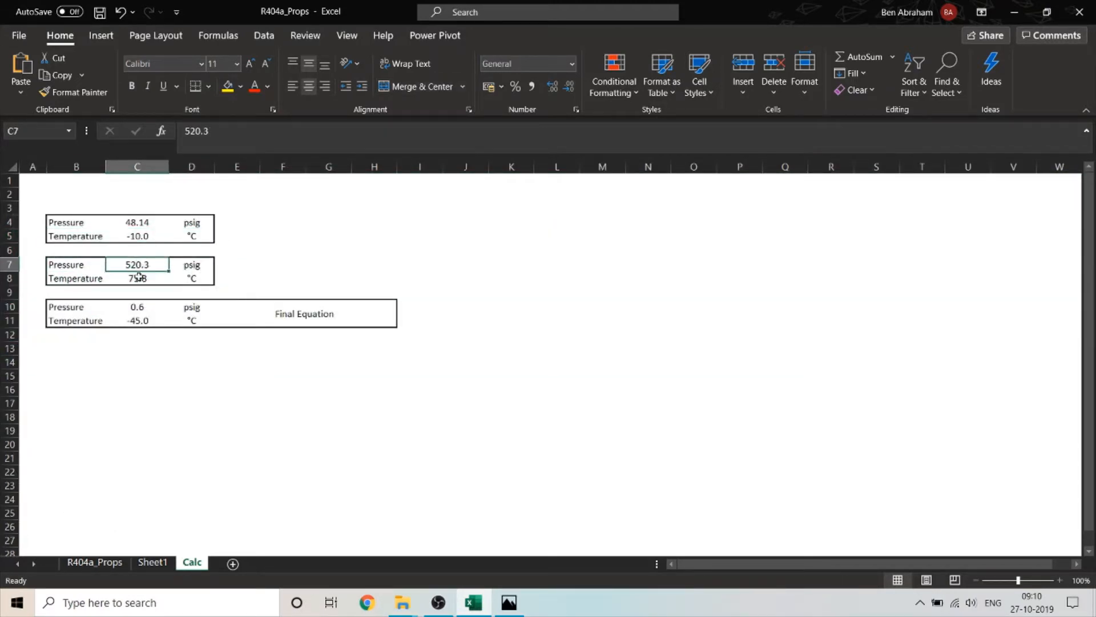
key("Down")
left_click_drag(57, 222, 194, 228)
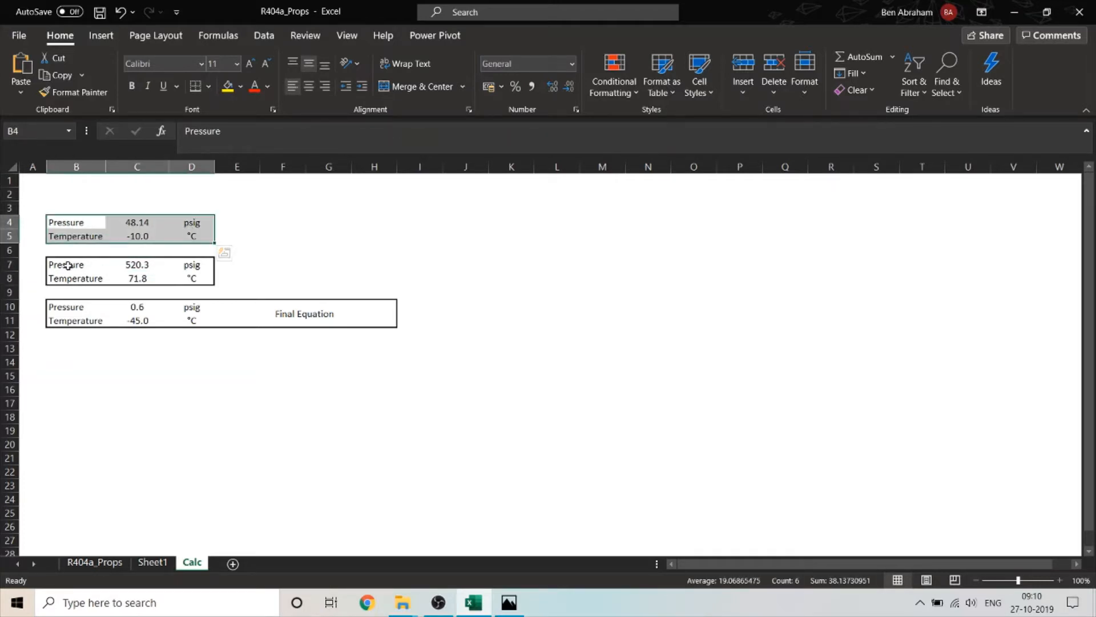
left_click_drag(63, 263, 198, 278)
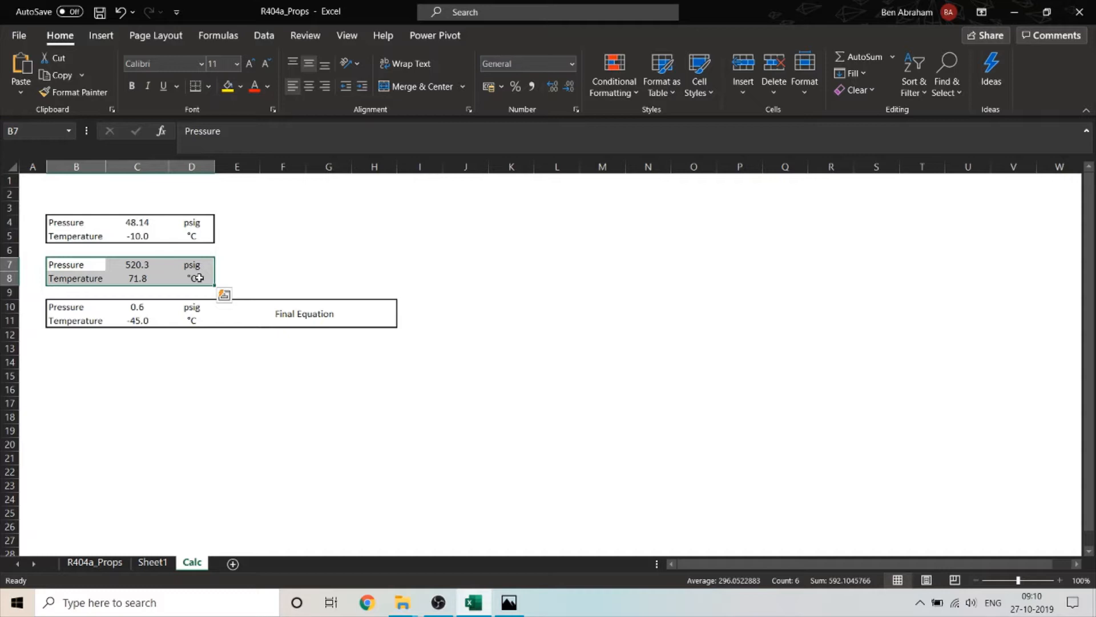
Inspect the full IF formula in cell C11 of the Final Equation block, highlighting all of it and leaving it unedited.
left_click(141, 321)
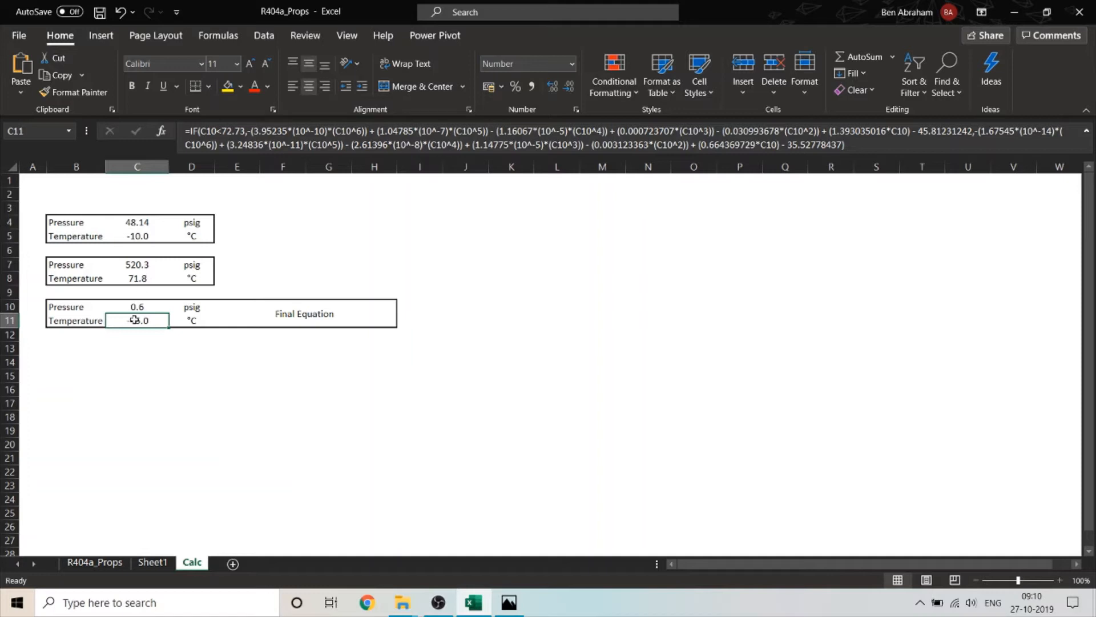
left_click(200, 144)
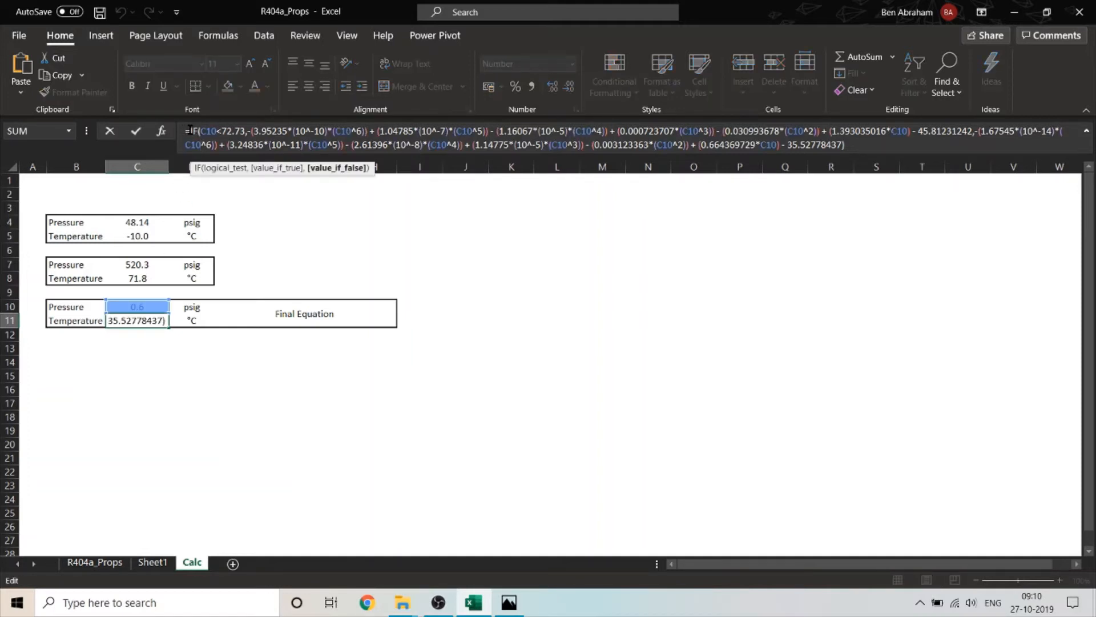
left_click_drag(190, 130, 866, 141)
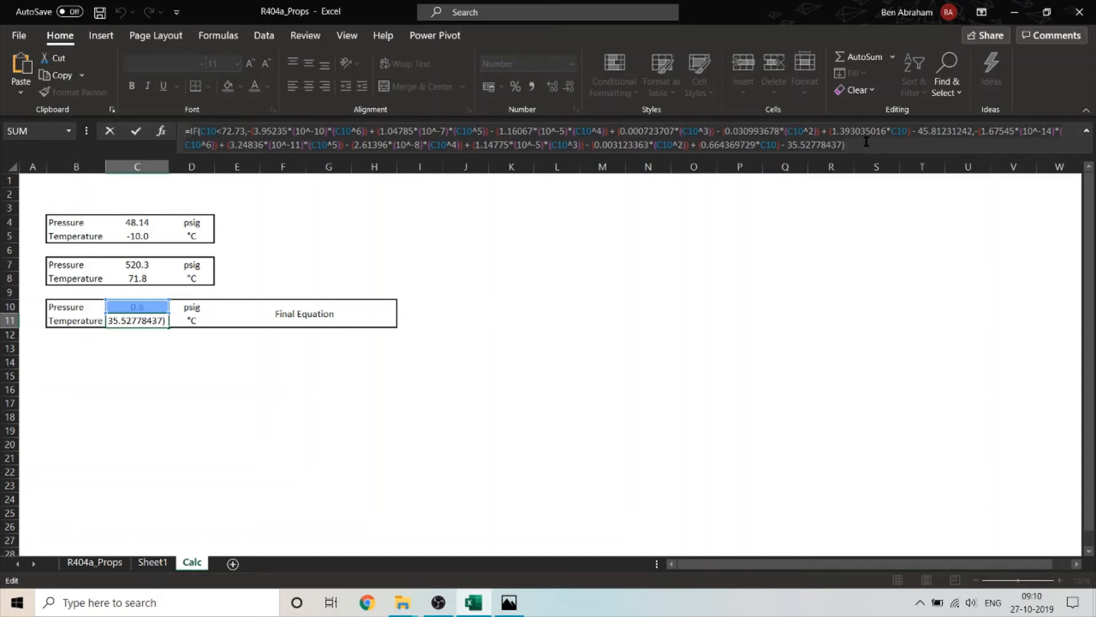
key("Return")
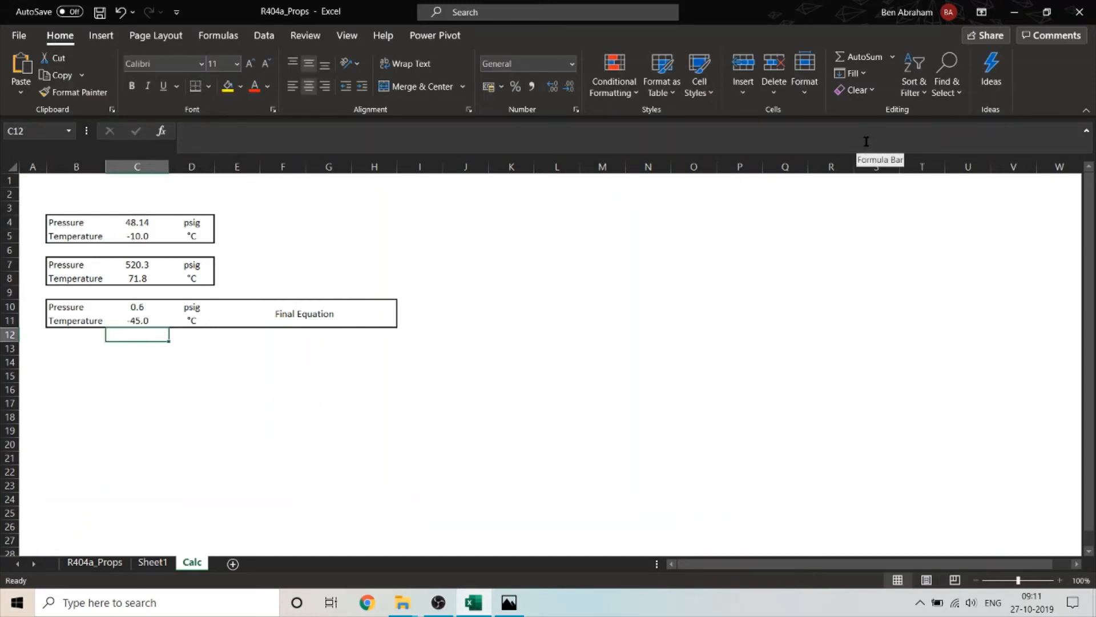
left_click(147, 323)
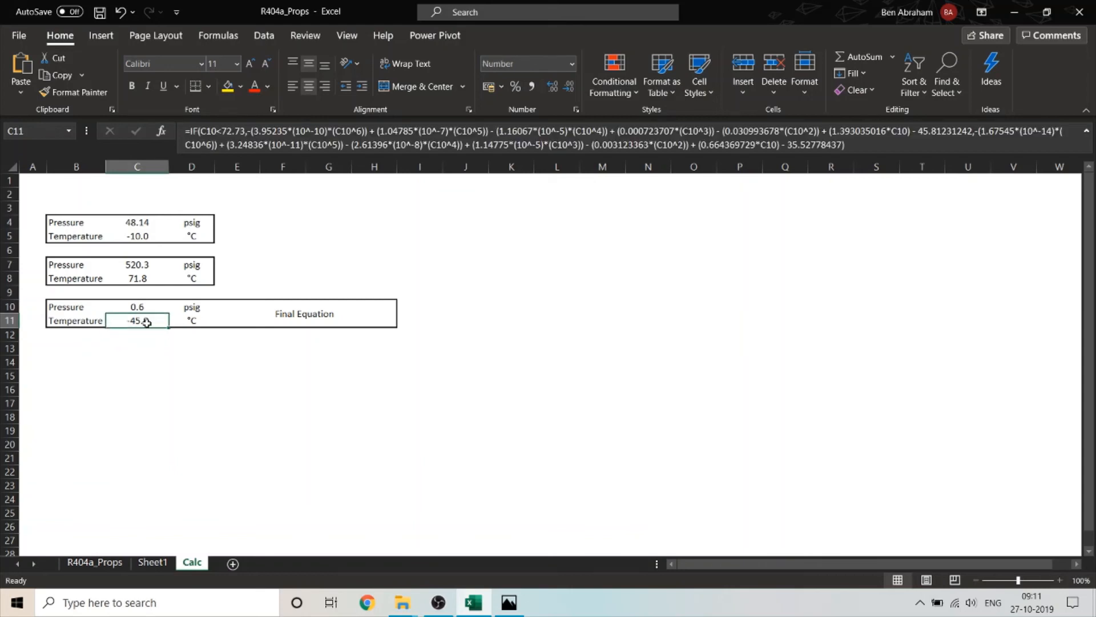